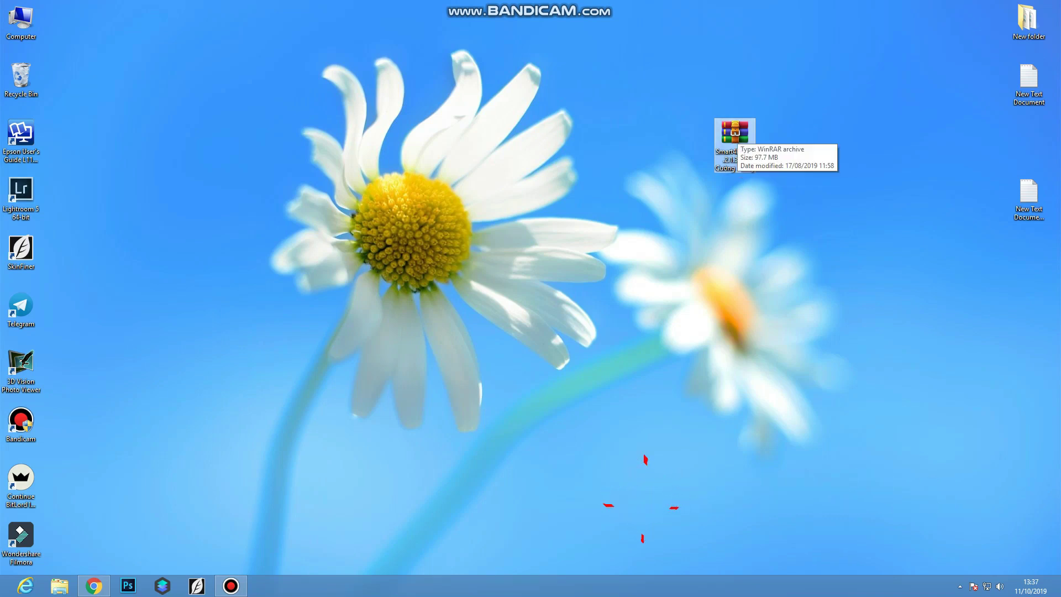
Open the Smart4lbums.2.1.3 archive on the desktop and launch its Setup.exe.
{"action": "right_click", "coordinate": [739, 134]}
{"action": "key", "text": "Escape"}
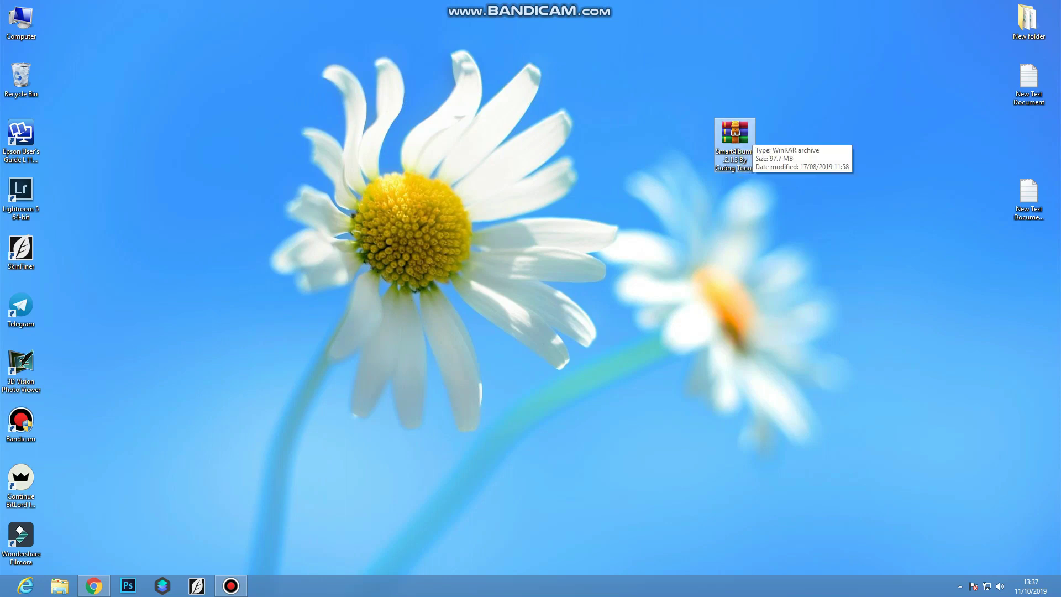
{"action": "right_click", "coordinate": [739, 134]}
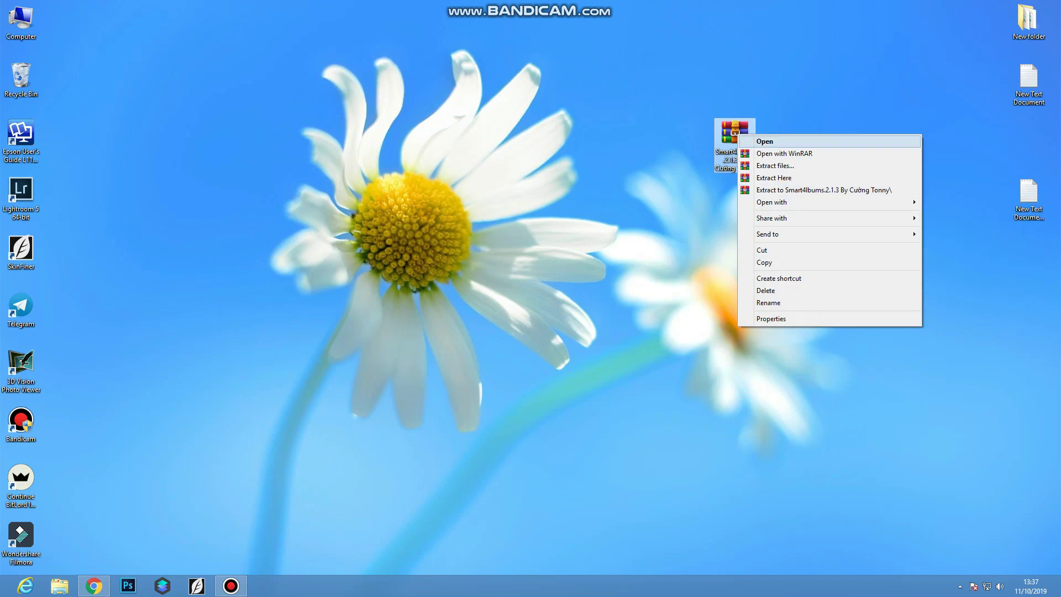
{"action": "left_click", "coordinate": [768, 141]}
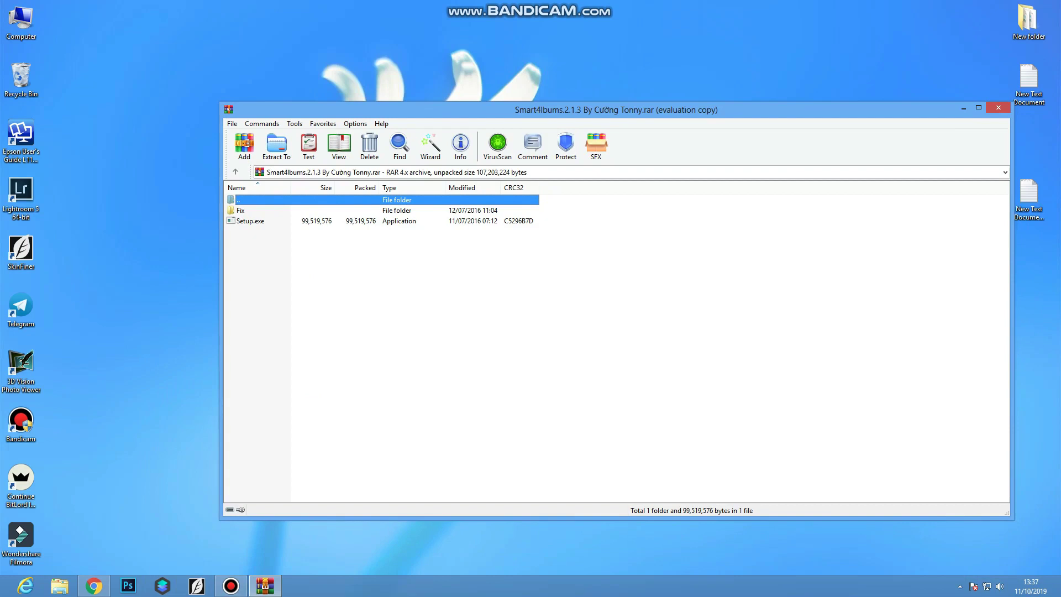
{"action": "left_click", "coordinate": [250, 221]}
{"action": "double_click", "coordinate": [250, 221]}
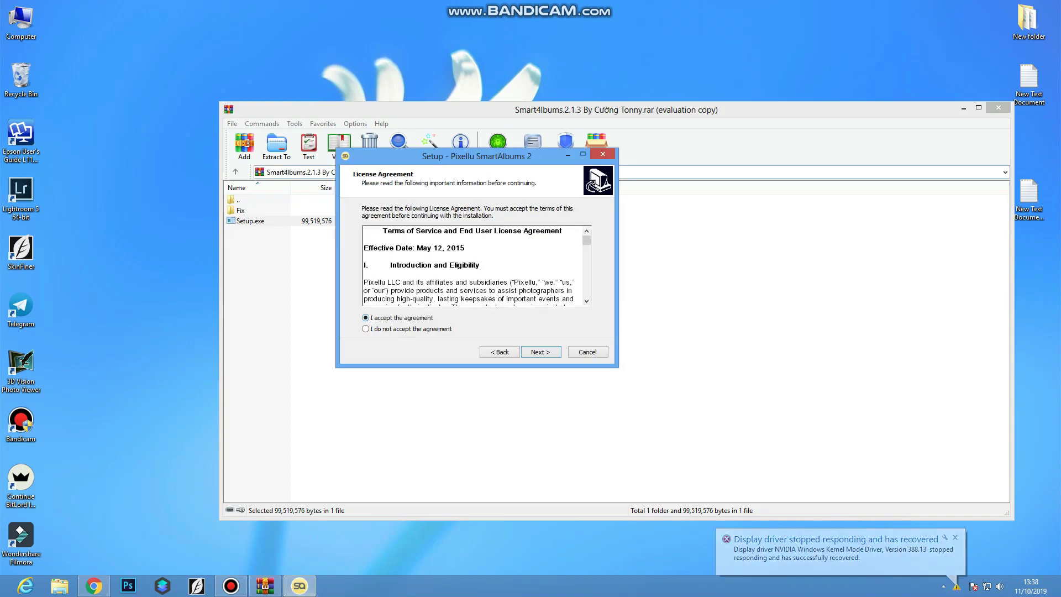
Accept the license agreement and keep the default destination and Start Menu folders for Pixellu SmartAlbums 2.
{"action": "key", "text": "Return"}
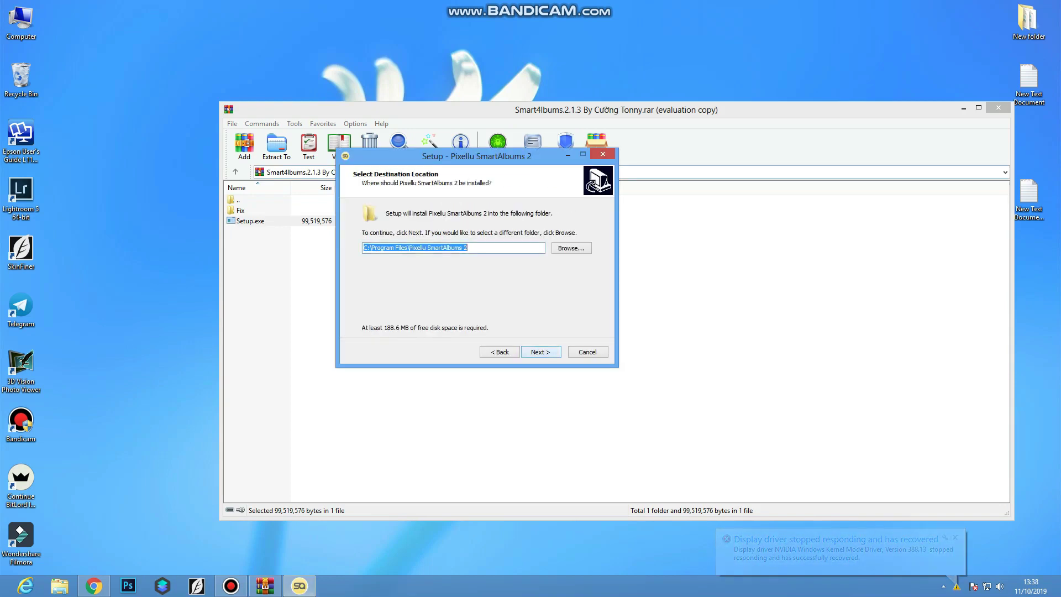
{"action": "key", "text": "alt+b"}
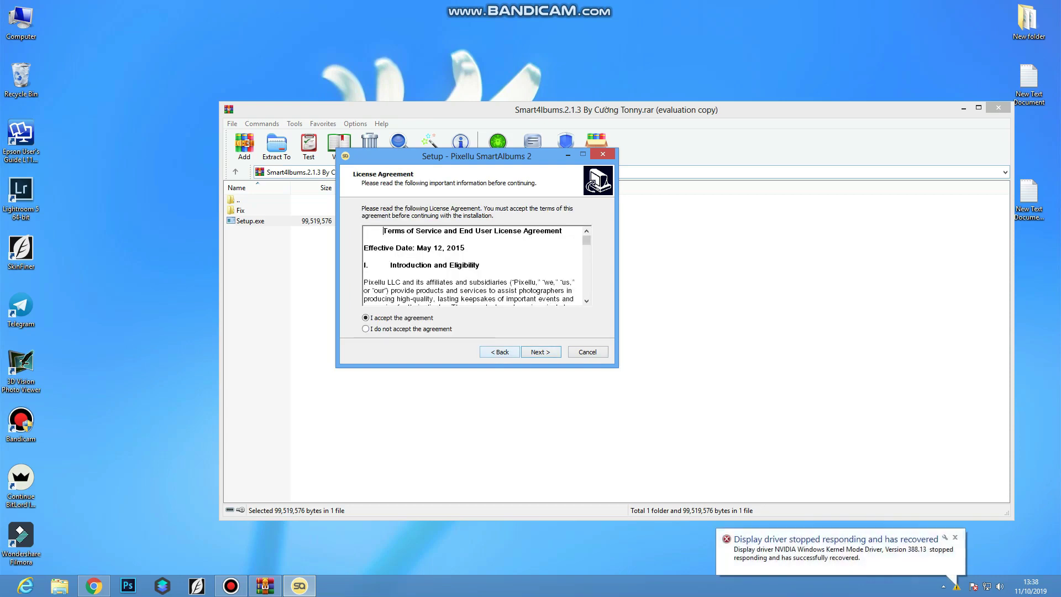
{"action": "key", "text": "Return"}
{"action": "key", "text": "Return"}
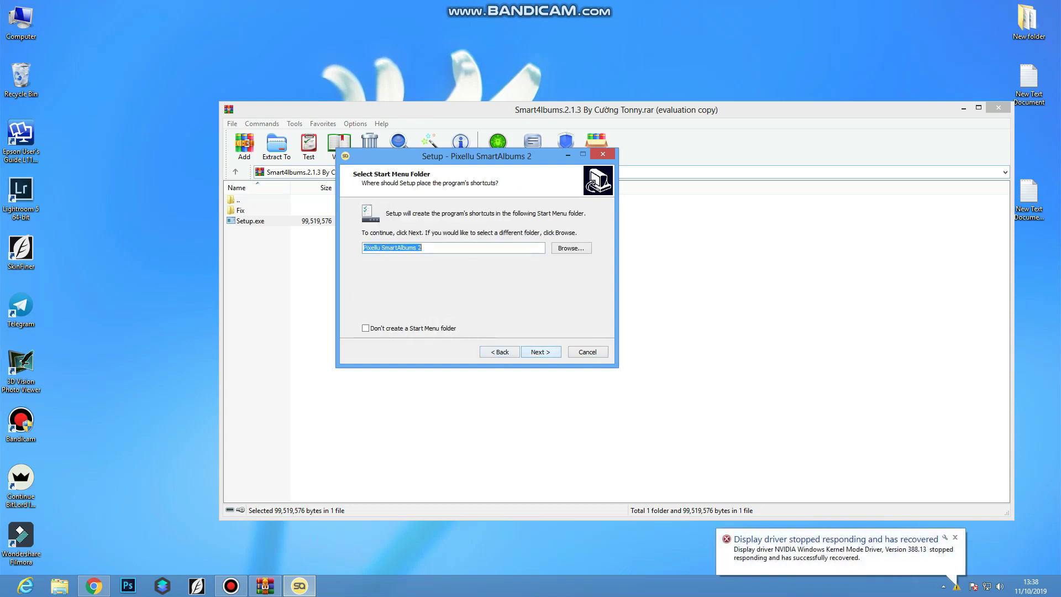
{"action": "key", "text": "Return"}
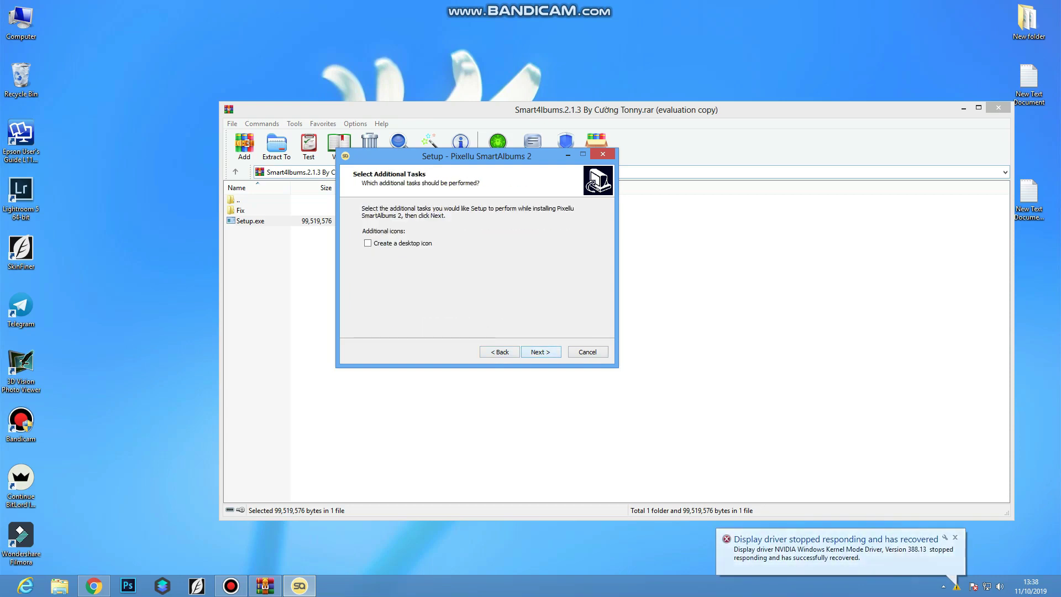
Install Pixellu SmartAlbums 2 with a desktop icon and finish the setup without launching the program.
{"action": "key", "text": "space"}
{"action": "key", "text": "Return"}
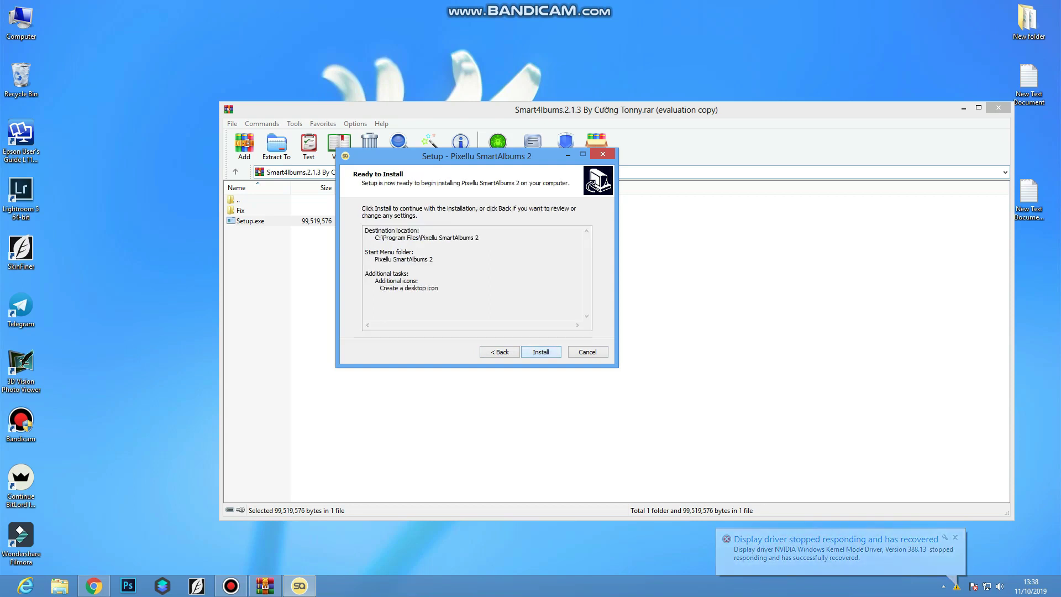
{"action": "key", "text": "Return"}
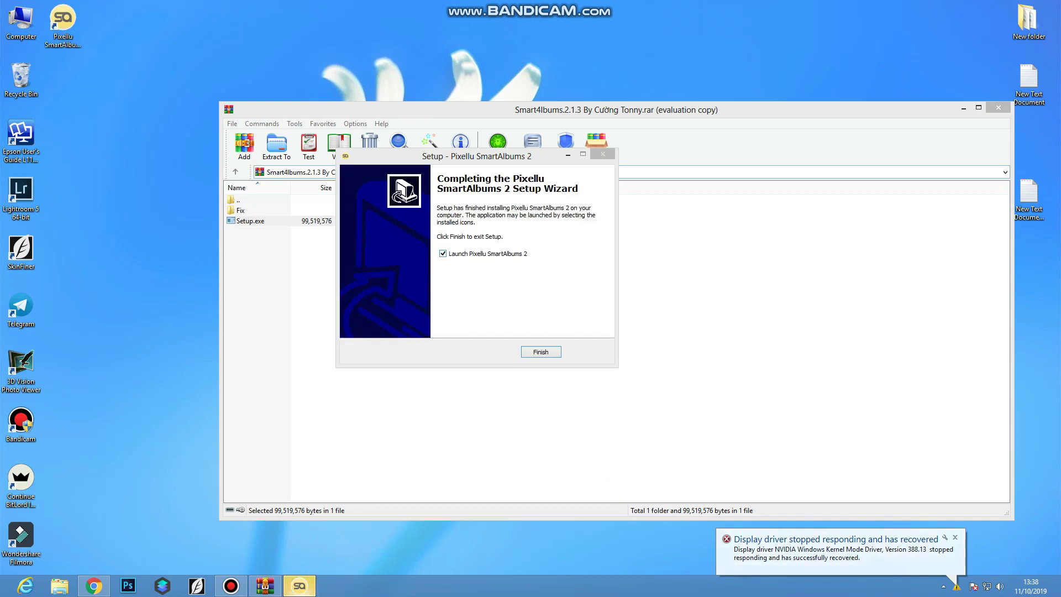
{"action": "left_click", "coordinate": [443, 254]}
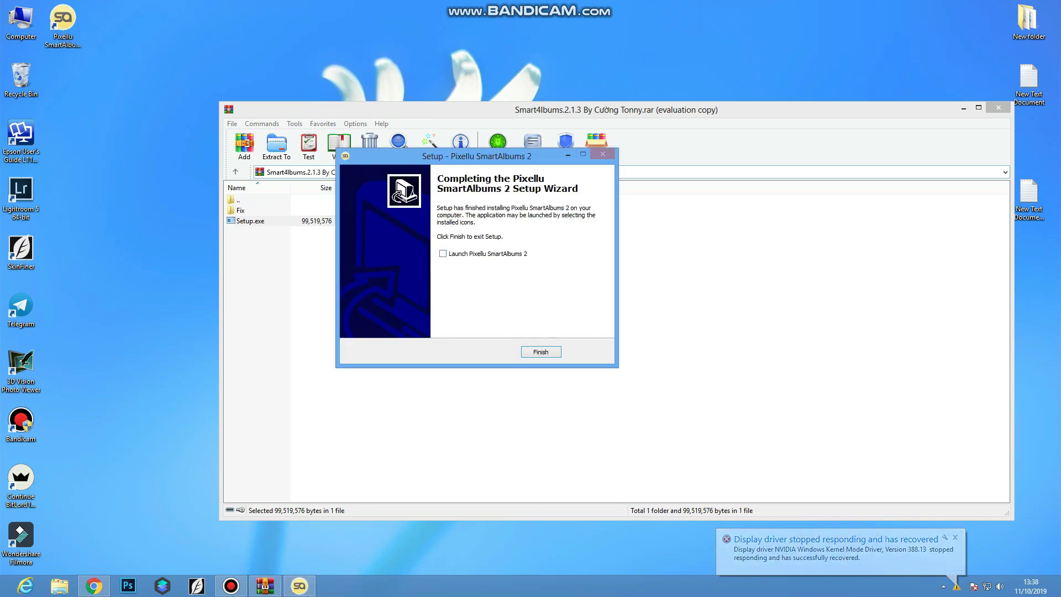
{"action": "key", "text": "Return"}
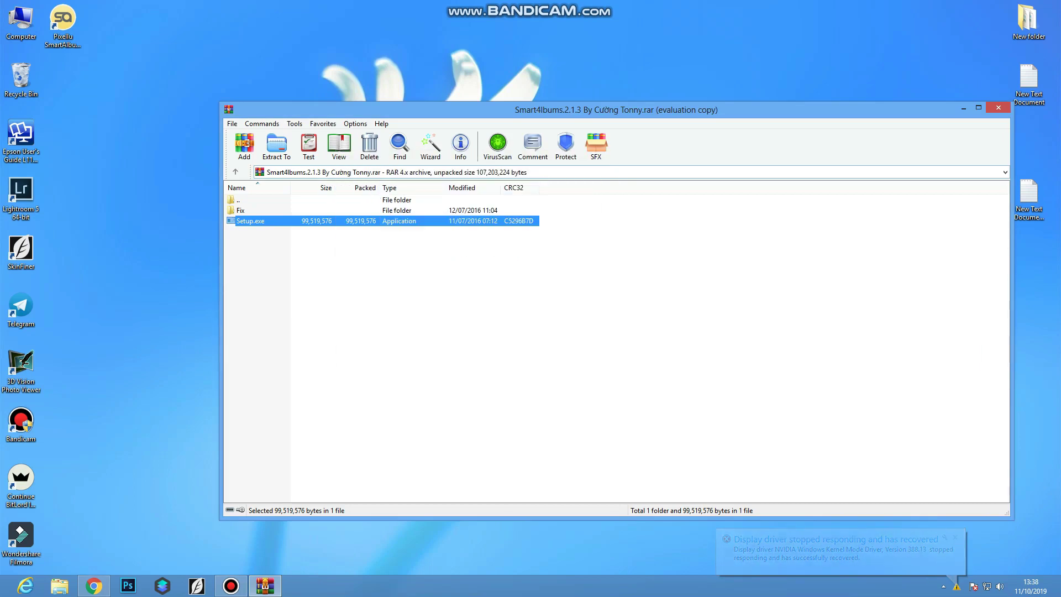
Extract SmartAlbums.exe from the archive's Fix folder to the desktop.
{"action": "left_click_drag", "start_coordinate": [408, 110], "coordinate": [514, 82]}
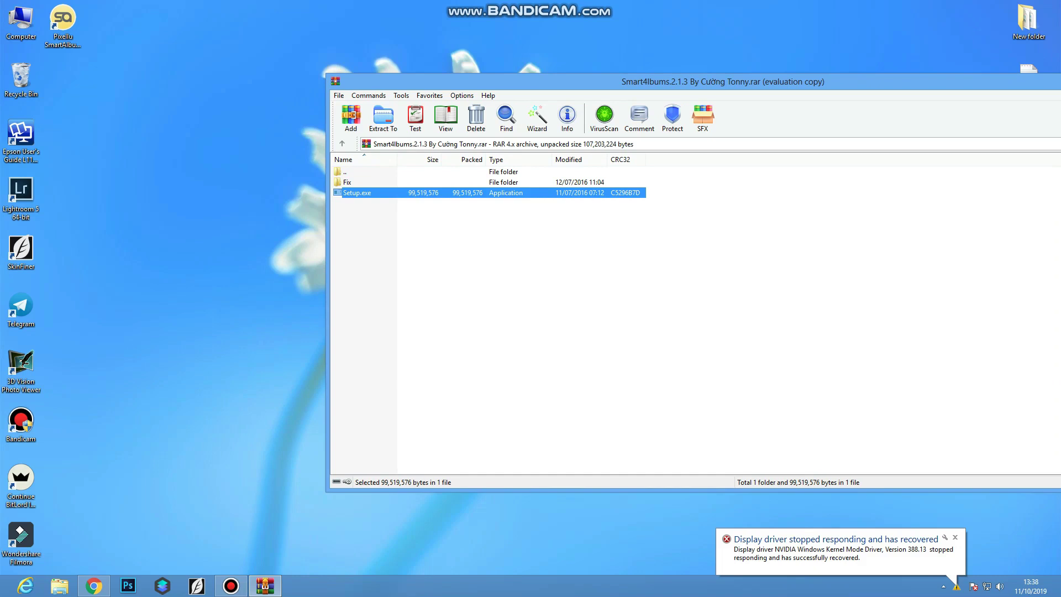
{"action": "left_click_drag", "start_coordinate": [471, 82], "coordinate": [461, 84]}
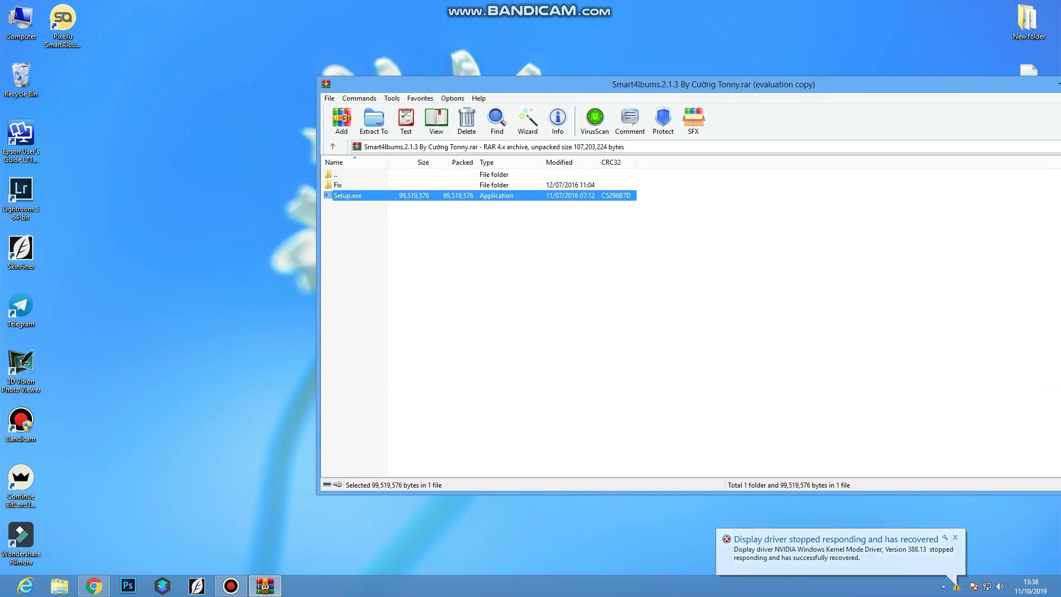
{"action": "left_click_drag", "start_coordinate": [650, 84], "coordinate": [595, 150]}
{"action": "double_click", "coordinate": [283, 251]}
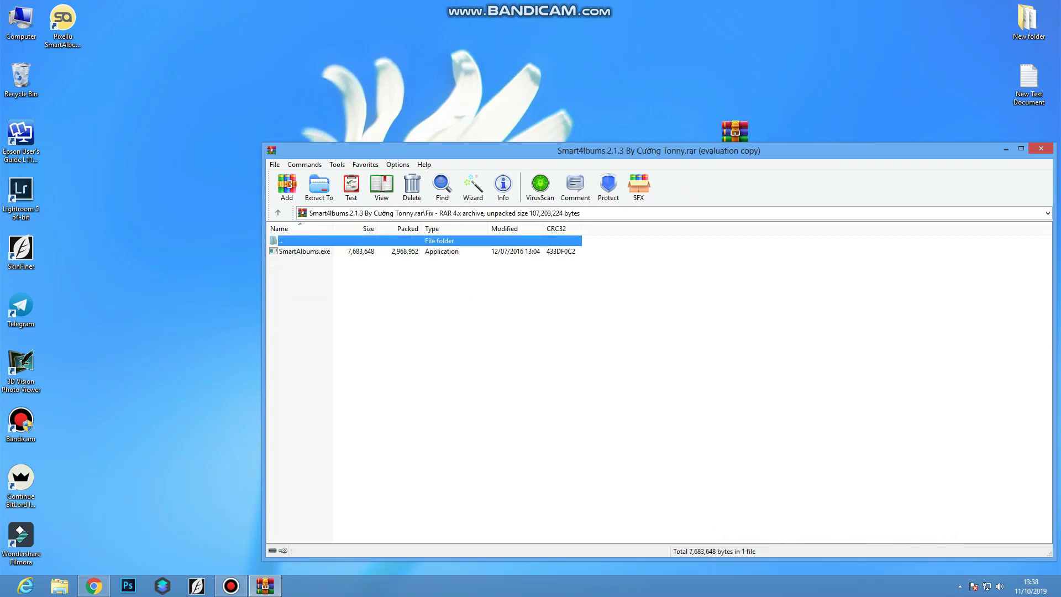
{"action": "left_click", "coordinate": [302, 251]}
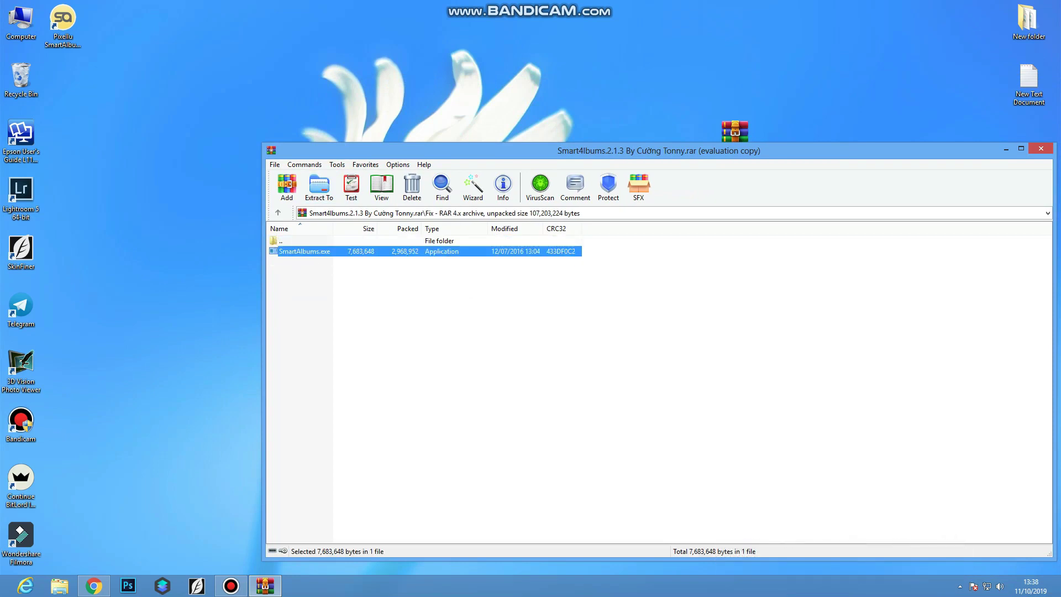
{"action": "left_click_drag", "start_coordinate": [301, 251], "coordinate": [148, 250]}
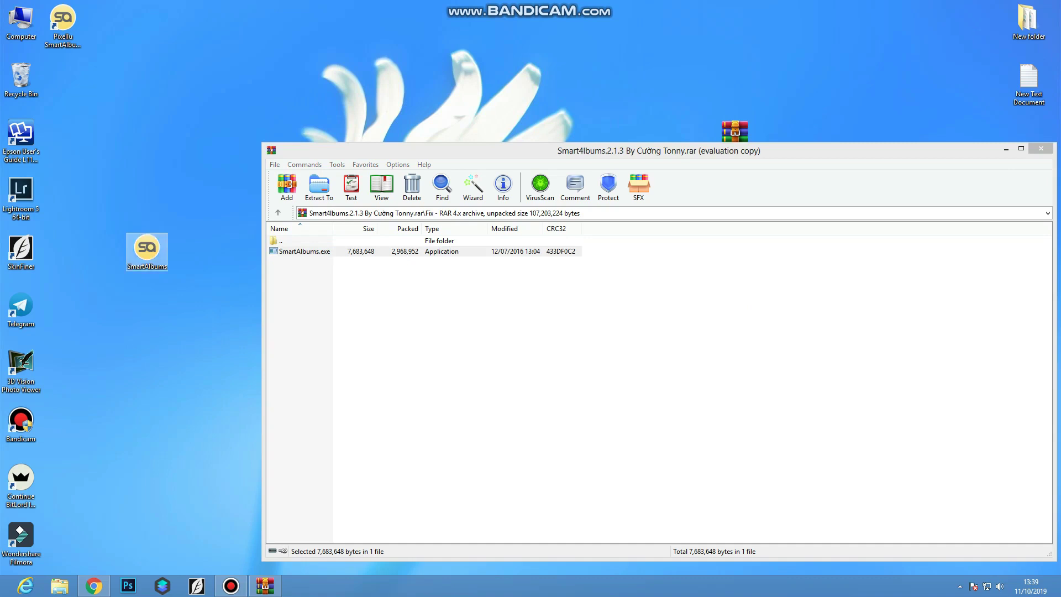
Copy the extracted SmartAlbums file and open the file location of the Pixellu SmartAlbums 2 desktop shortcut.
{"action": "right_click", "coordinate": [141, 250]}
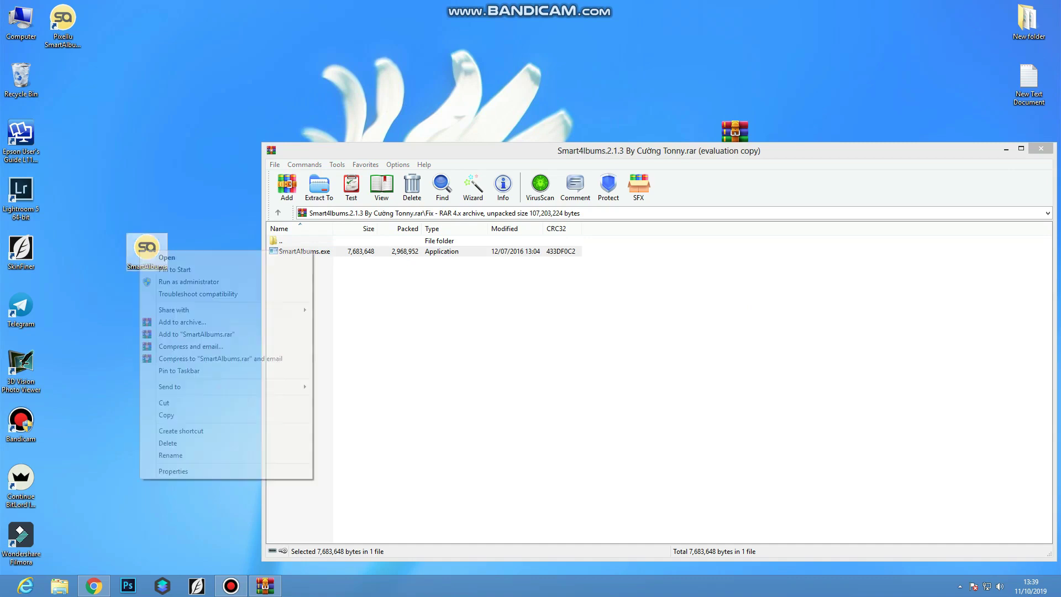
{"action": "left_click", "coordinate": [166, 415]}
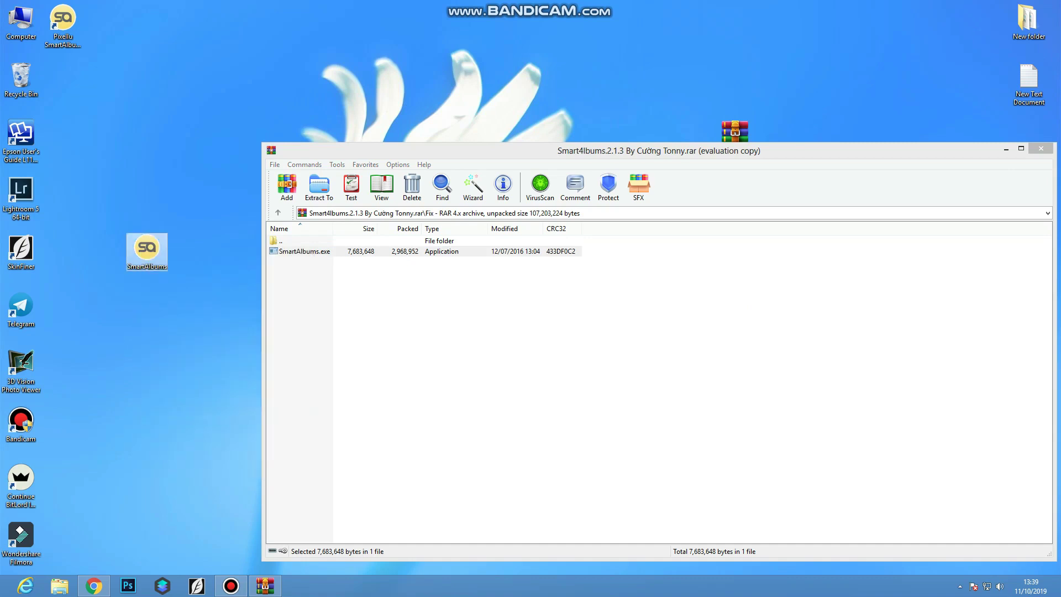
{"action": "right_click", "coordinate": [70, 33]}
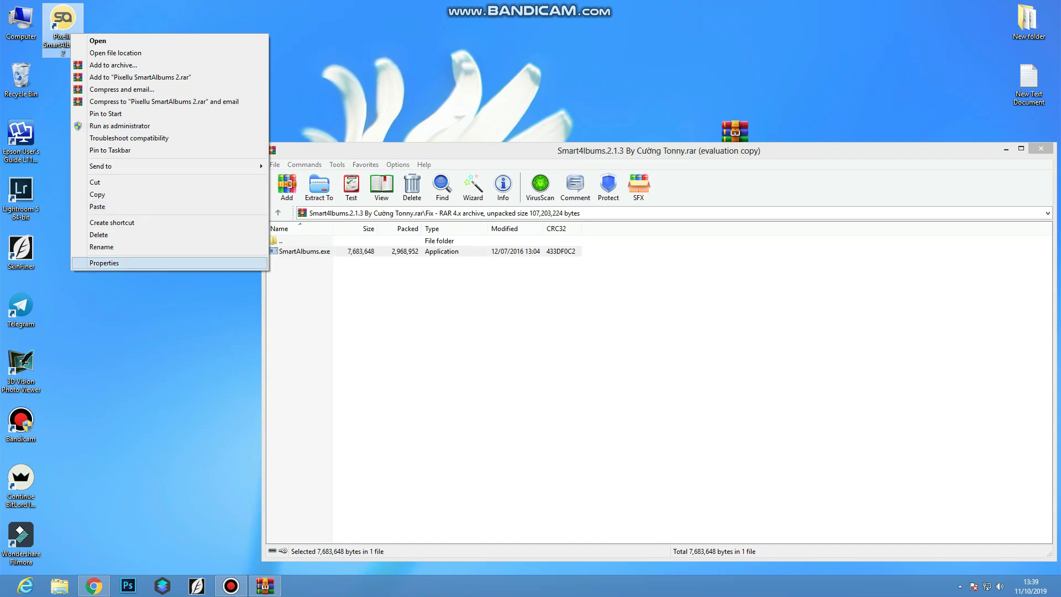
{"action": "left_click", "coordinate": [104, 263]}
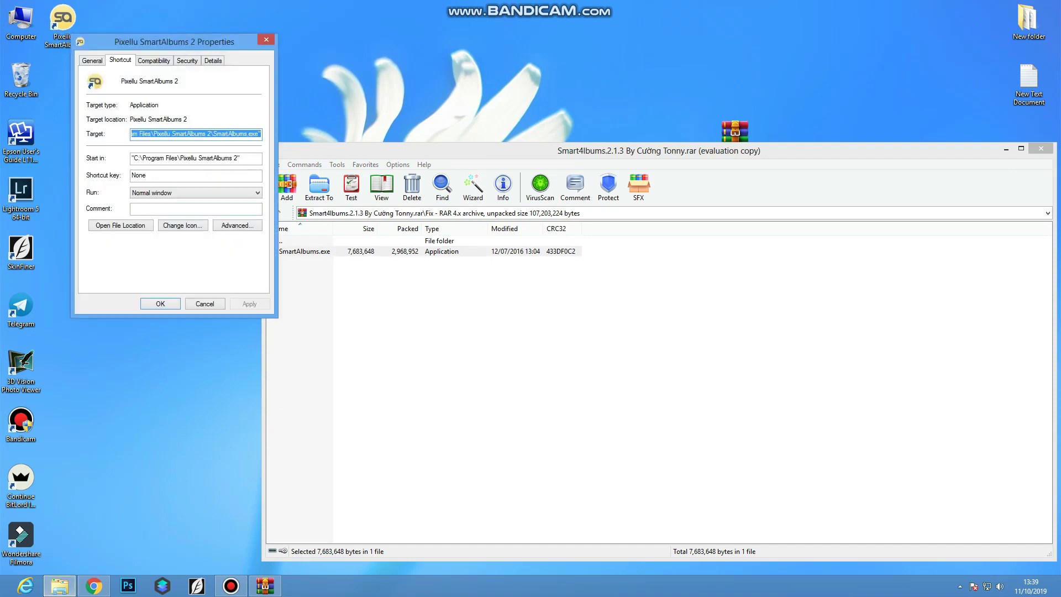
{"action": "left_click", "coordinate": [120, 225]}
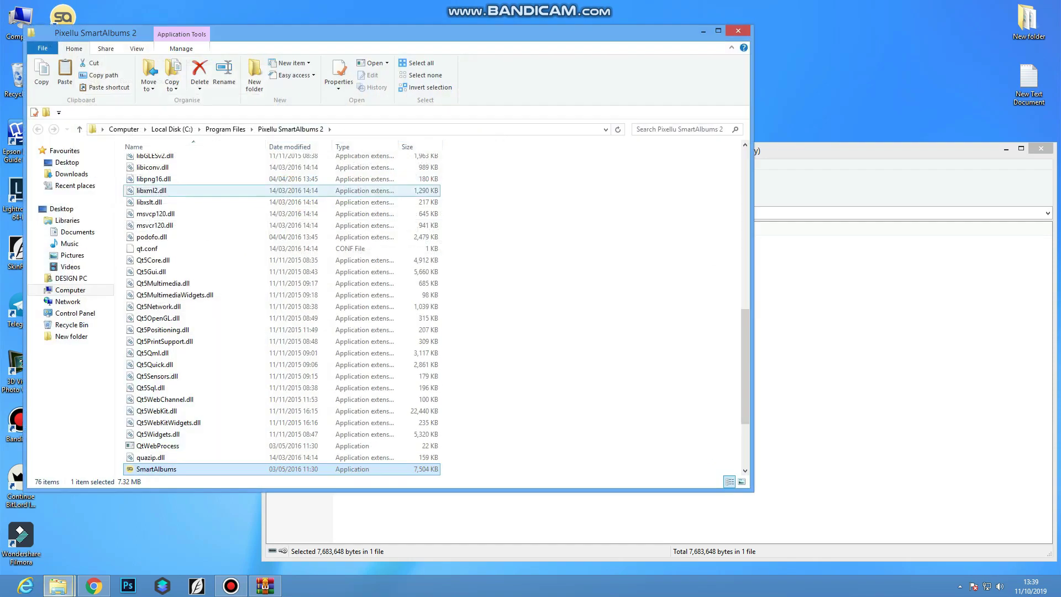
Paste SmartAlbums.exe into the Pixellu SmartAlbums 2 program folder, replacing the existing file with administrator permission.
{"action": "right_click", "coordinate": [594, 240]}
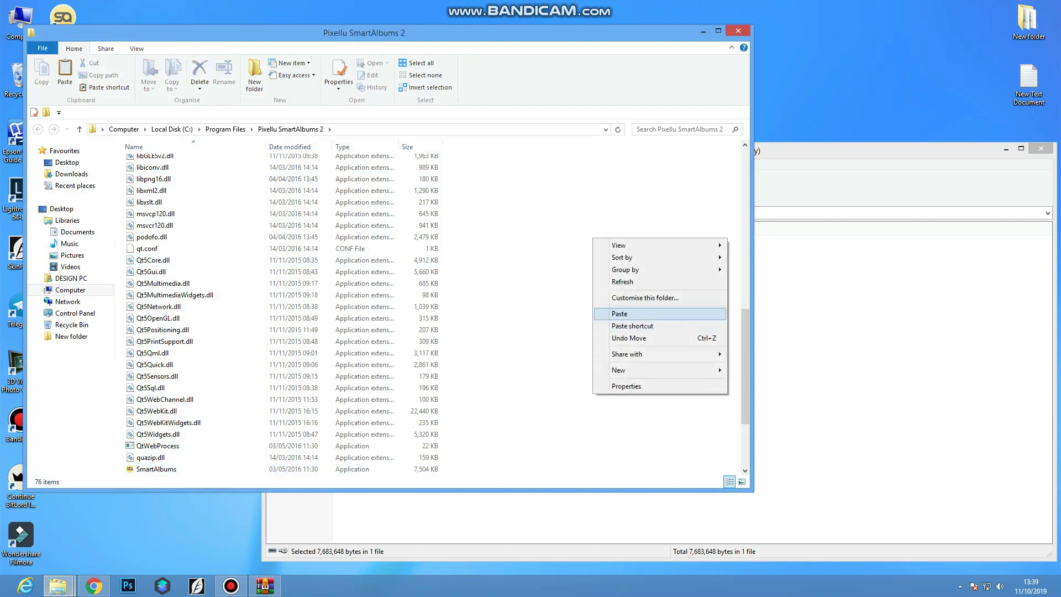
{"action": "left_click", "coordinate": [619, 314]}
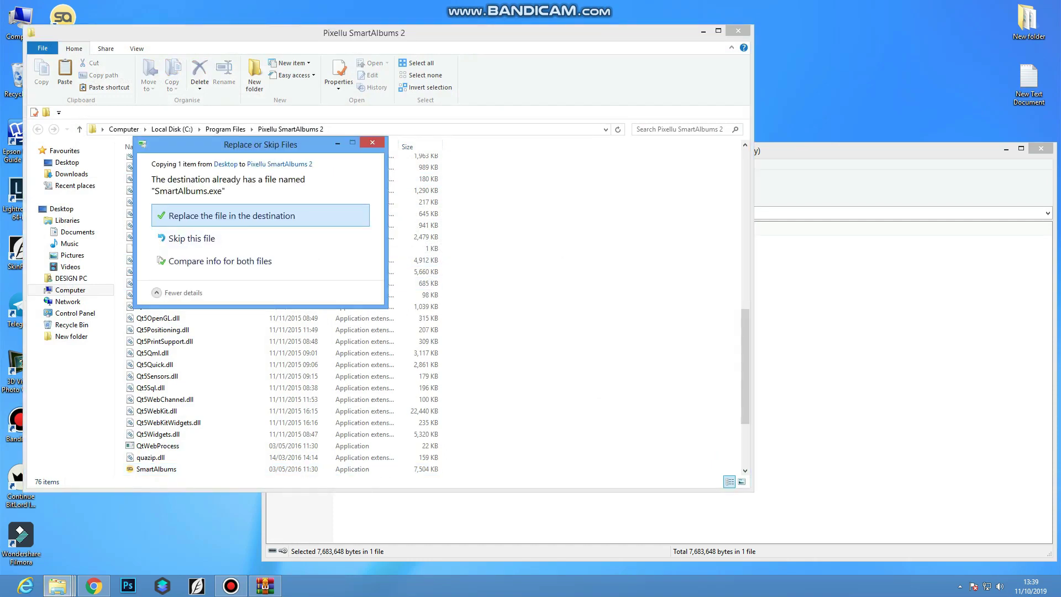
{"action": "left_click", "coordinate": [232, 216]}
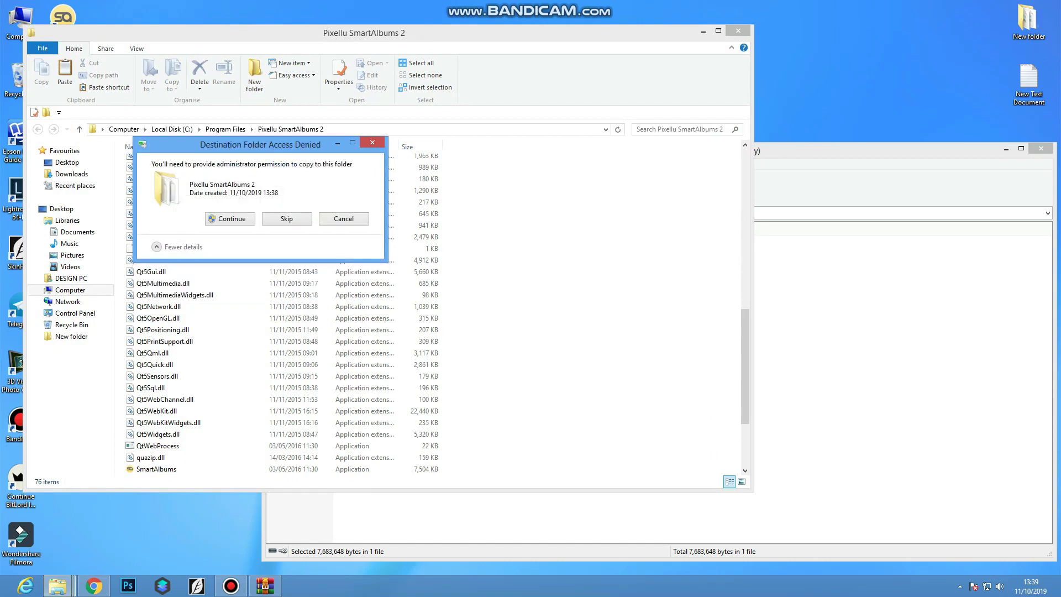
{"action": "left_click", "coordinate": [232, 219]}
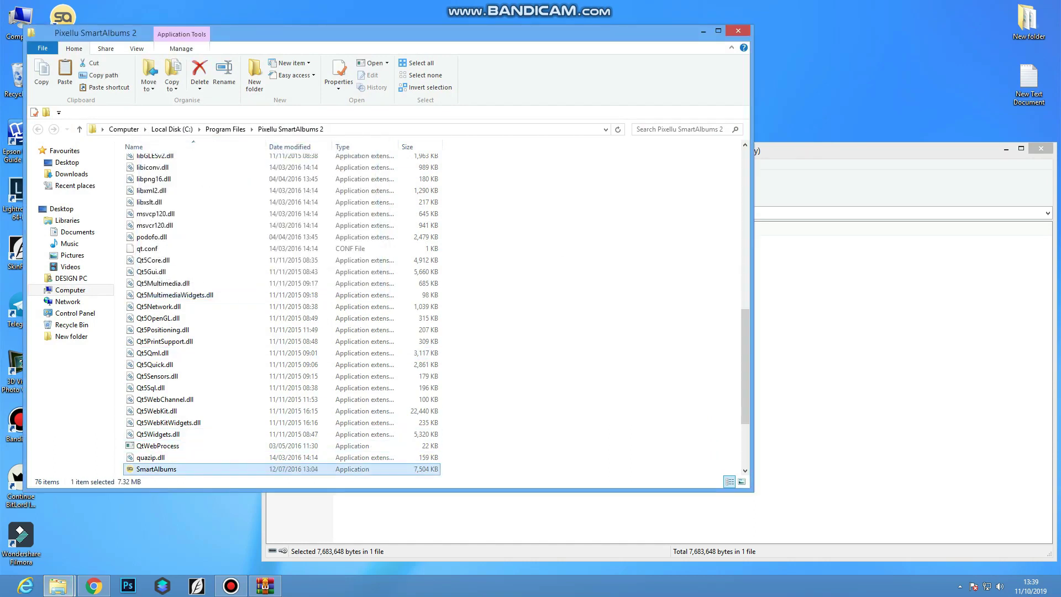
Close the program folder, shortcut properties and archive windows, and refresh the desktop.
{"action": "left_click", "coordinate": [738, 31]}
{"action": "left_click", "coordinate": [204, 304]}
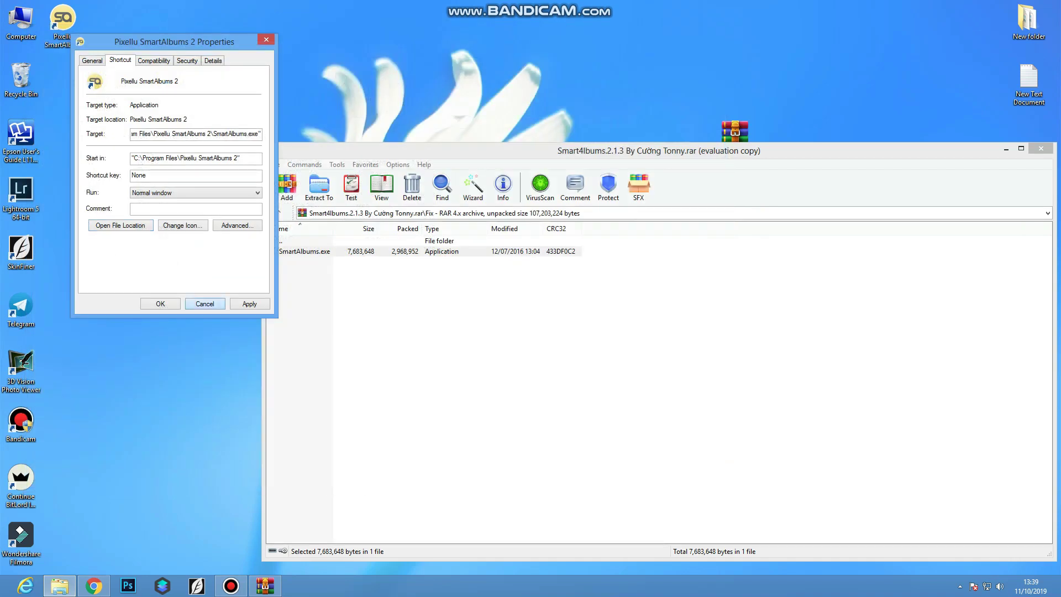
{"action": "left_click_drag", "start_coordinate": [830, 150], "coordinate": [722, 130]}
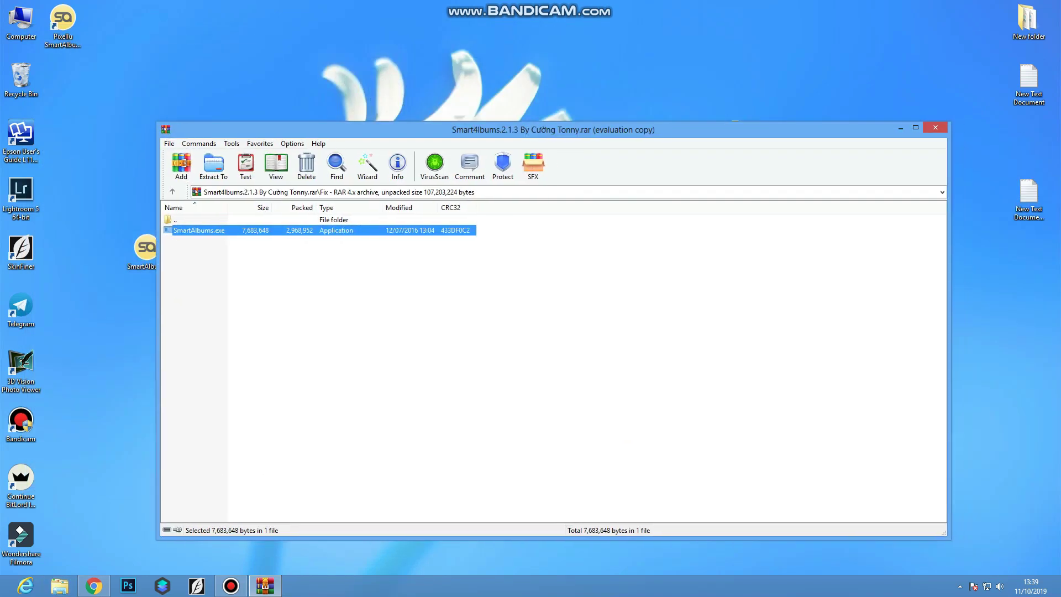
{"action": "left_click", "coordinate": [934, 127]}
{"action": "right_click", "coordinate": [279, 193]}
{"action": "left_click", "coordinate": [303, 225]}
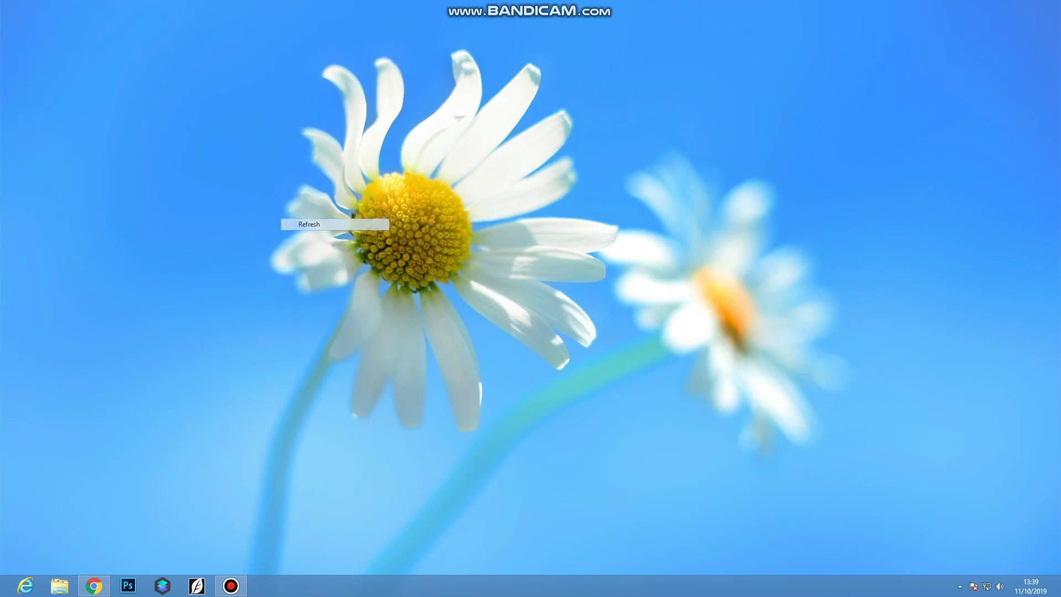
{"action": "right_click", "coordinate": [271, 198]}
{"action": "left_click", "coordinate": [296, 230]}
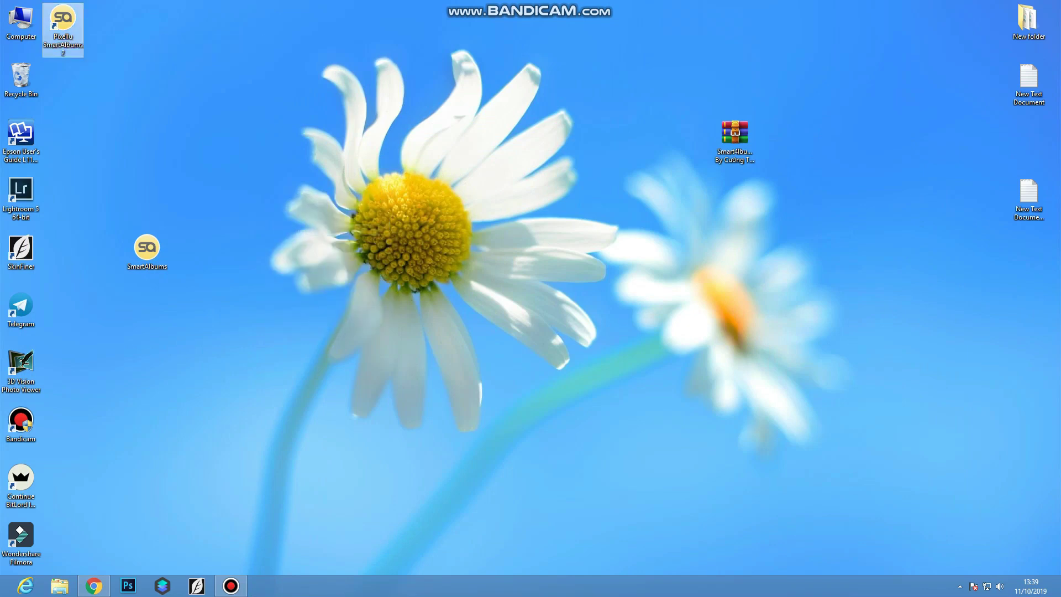
Run Pixellu SmartAlbums 2 from its desktop shortcut as administrator and start a new album project.
{"action": "right_click", "coordinate": [63, 19]}
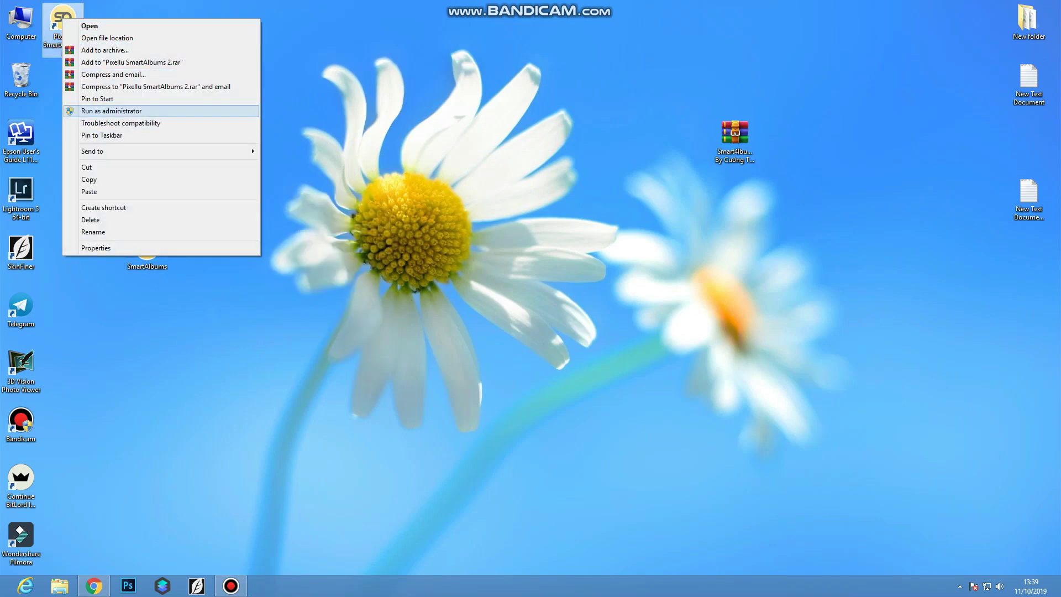
{"action": "left_click", "coordinate": [111, 110]}
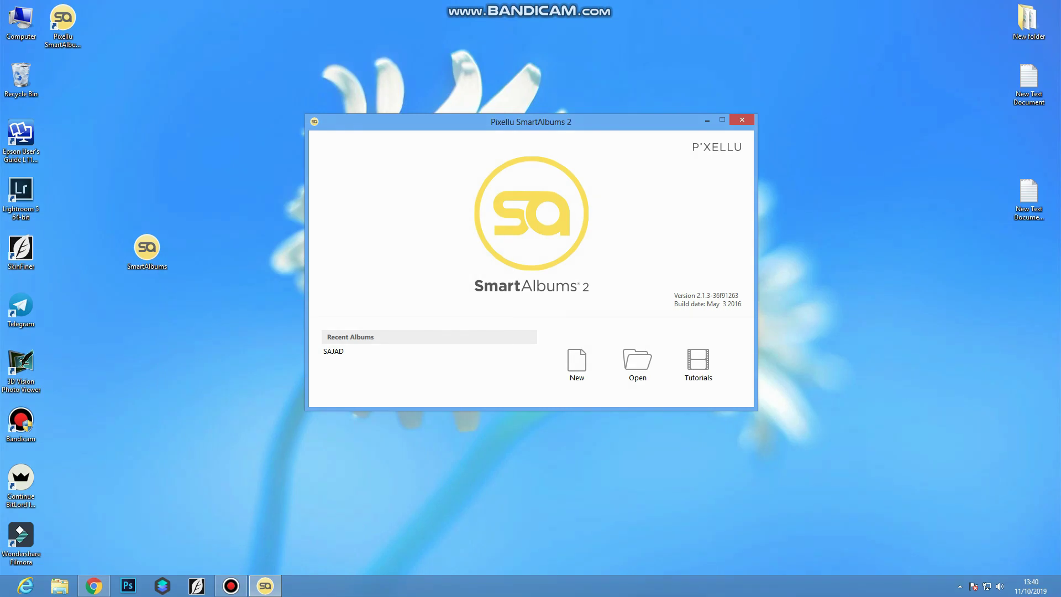
{"action": "mouse_move", "coordinate": [531, 121]}
{"action": "left_mouse_down"}
{"action": "mouse_move", "coordinate": [533, 109]}
{"action": "mouse_move", "coordinate": [538, 125]}
{"action": "left_mouse_up"}
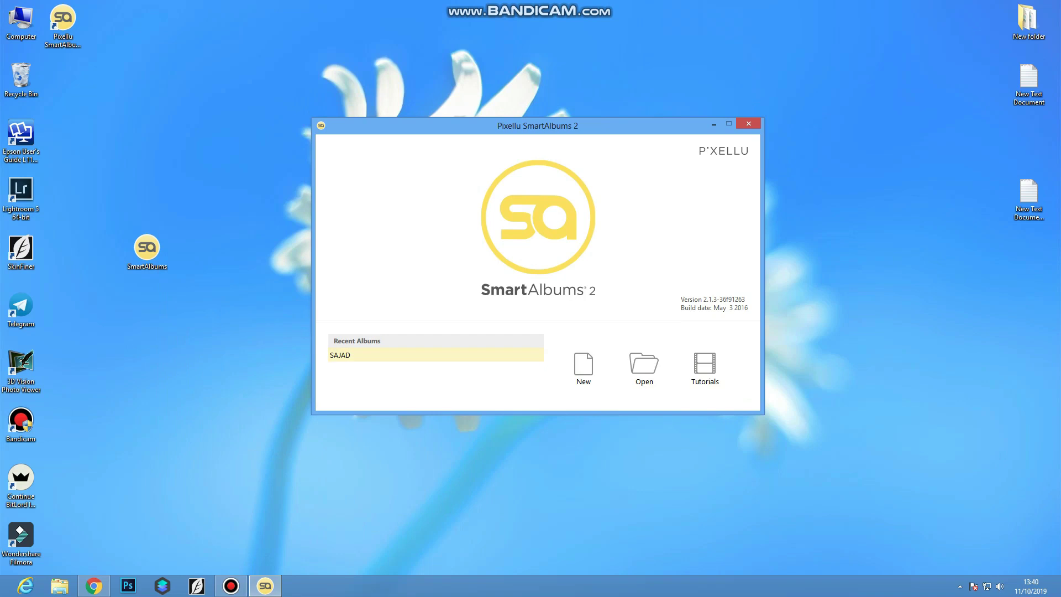
{"action": "left_click_drag", "start_coordinate": [537, 126], "coordinate": [527, 111]}
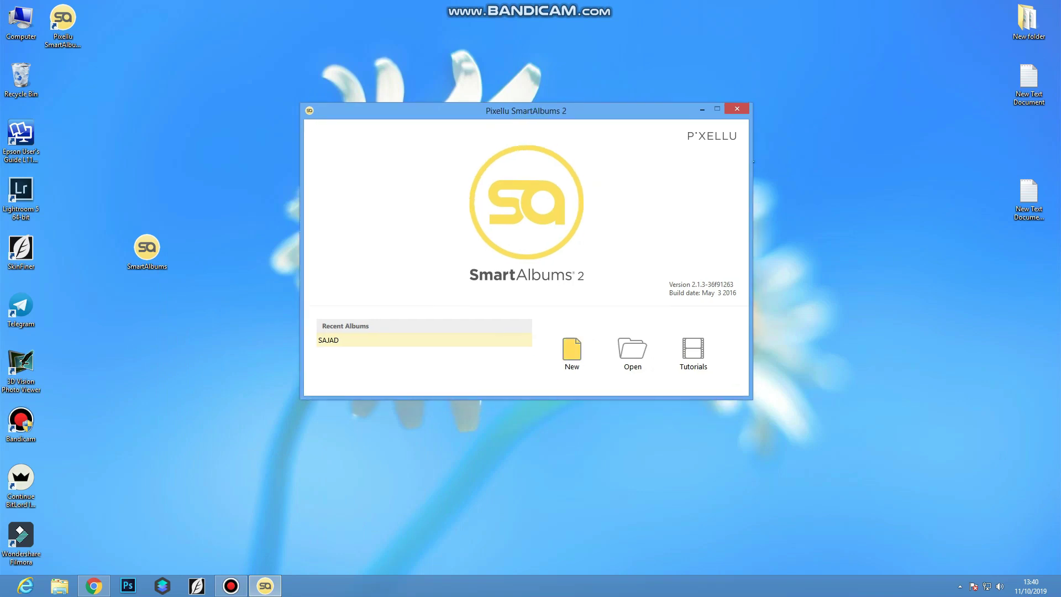
{"action": "left_click", "coordinate": [572, 349]}
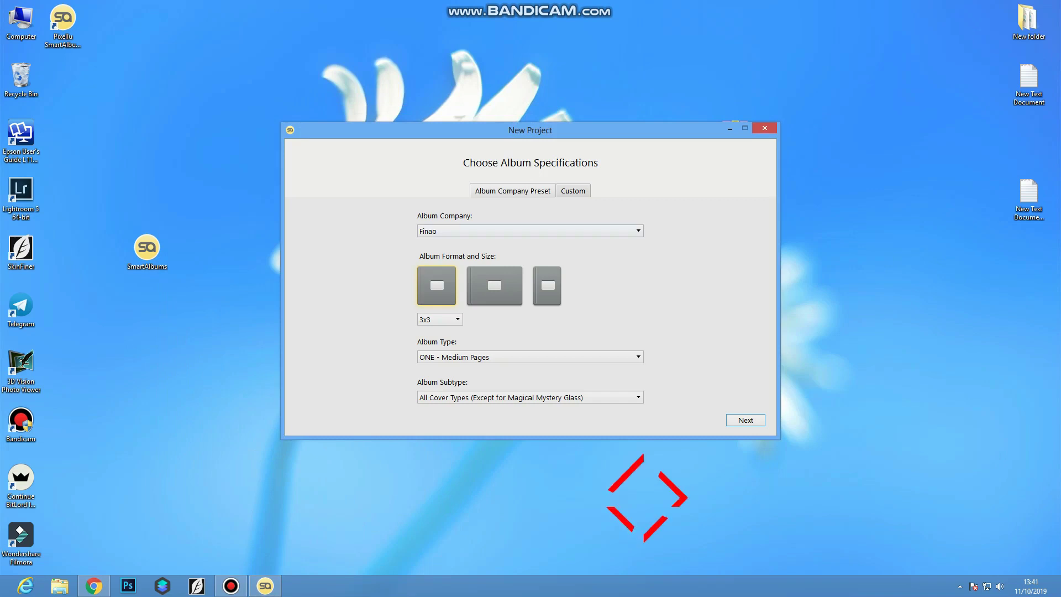
Choose Richard Photo Lab as the album company and review its available album sizes and types.
{"action": "left_click", "coordinate": [638, 231]}
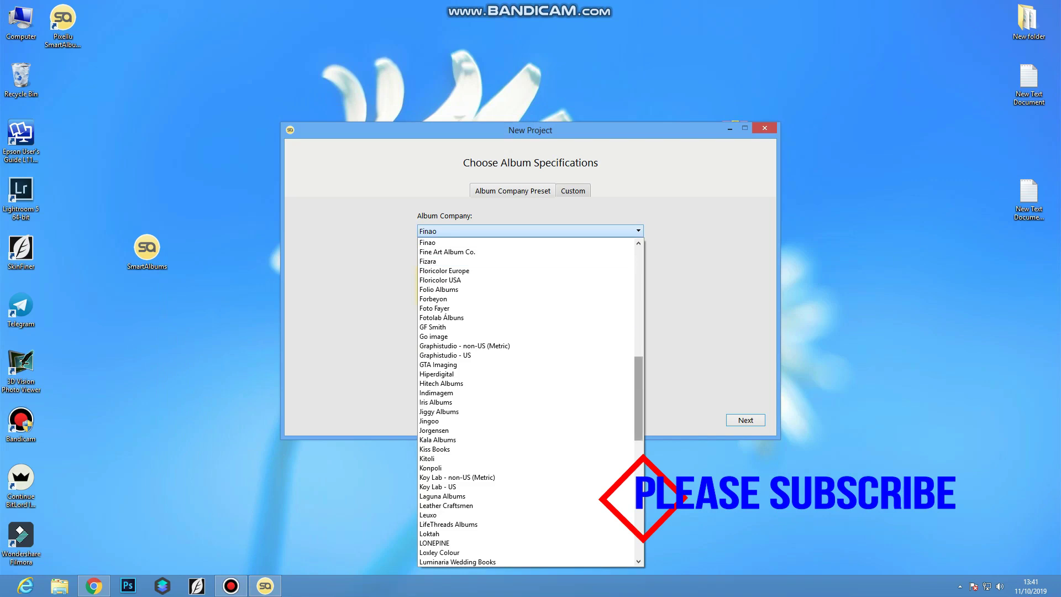
{"action": "left_click_drag", "start_coordinate": [639, 389], "coordinate": [638, 514]}
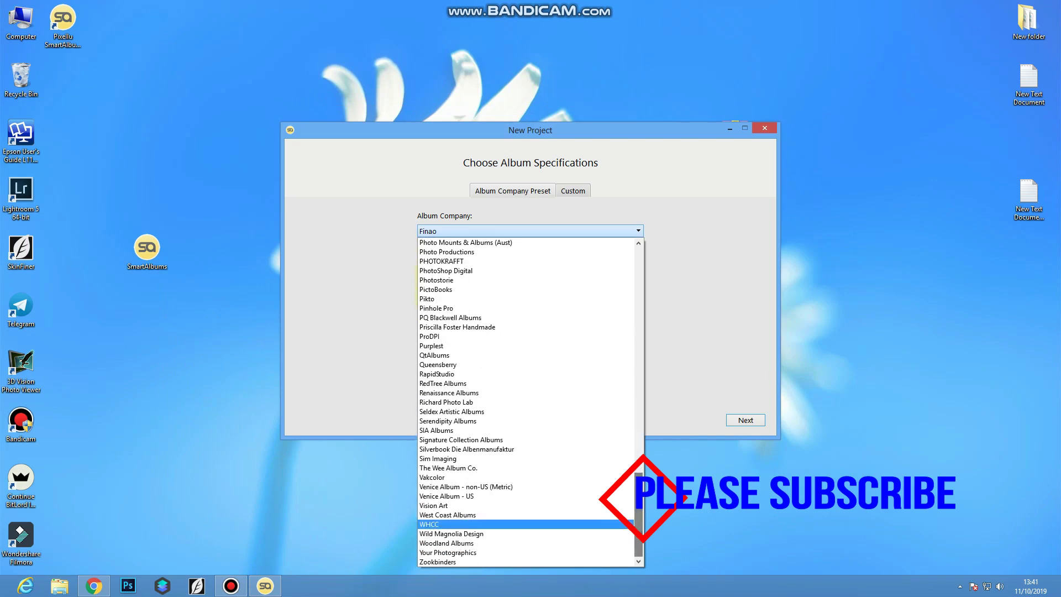
{"action": "left_click", "coordinate": [530, 403]}
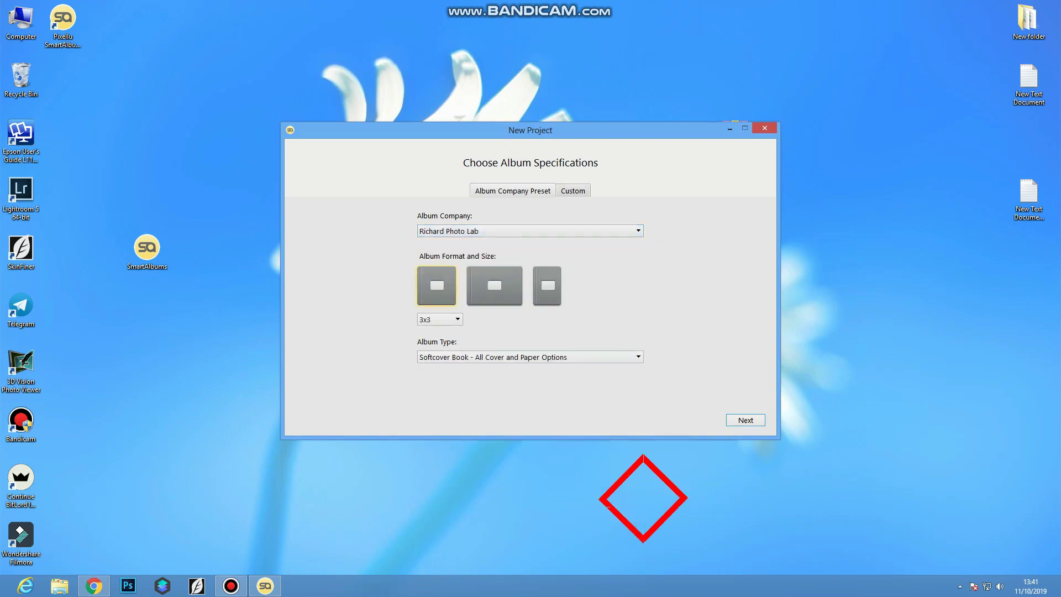
{"action": "left_click", "coordinate": [458, 320]}
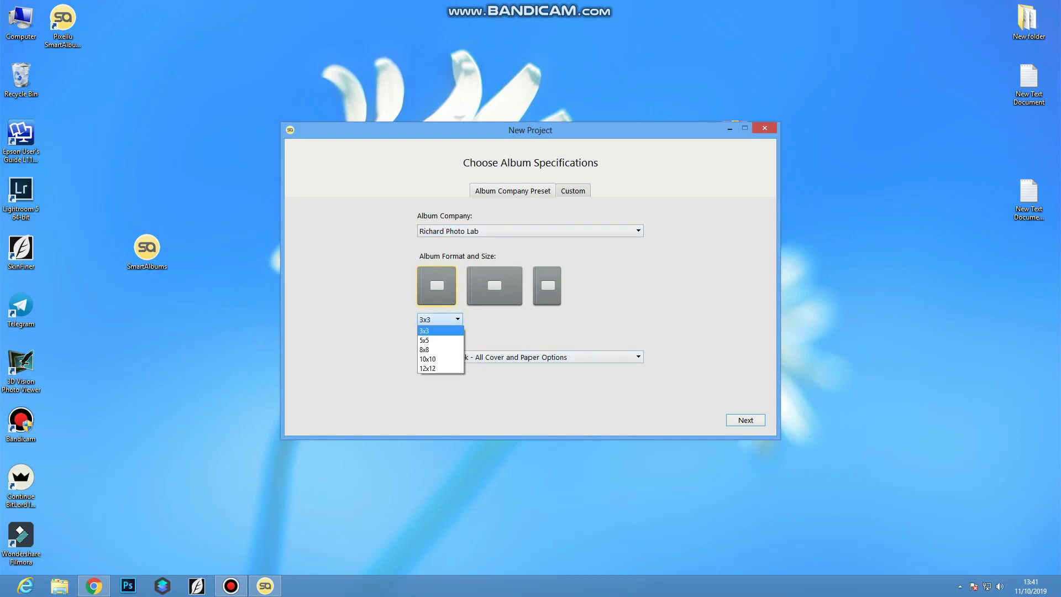
{"action": "left_click", "coordinate": [458, 319]}
{"action": "left_click", "coordinate": [531, 357]}
{"action": "left_click", "coordinate": [531, 357]}
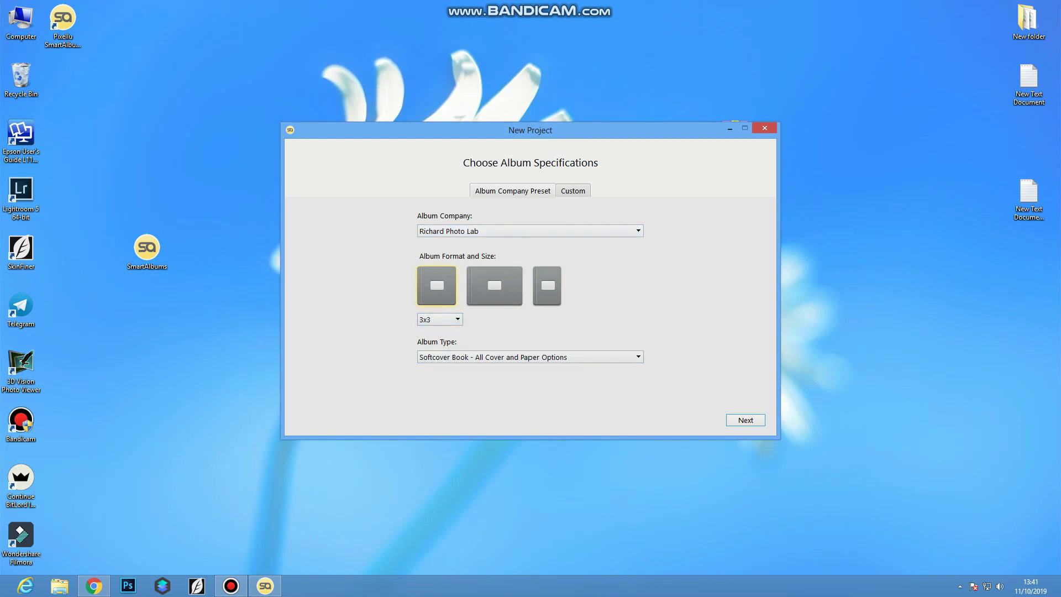
Switch to custom album specifications and set the spread width to 24 in and the spread height to 15 in.
{"action": "left_click", "coordinate": [573, 191]}
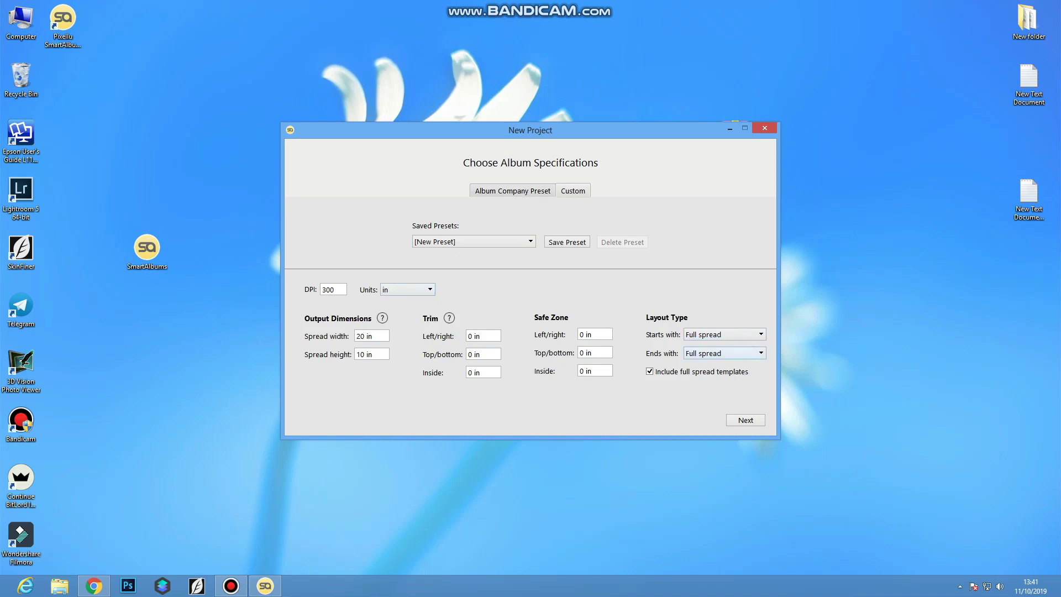
{"action": "left_click_drag", "start_coordinate": [531, 130], "coordinate": [525, 114]}
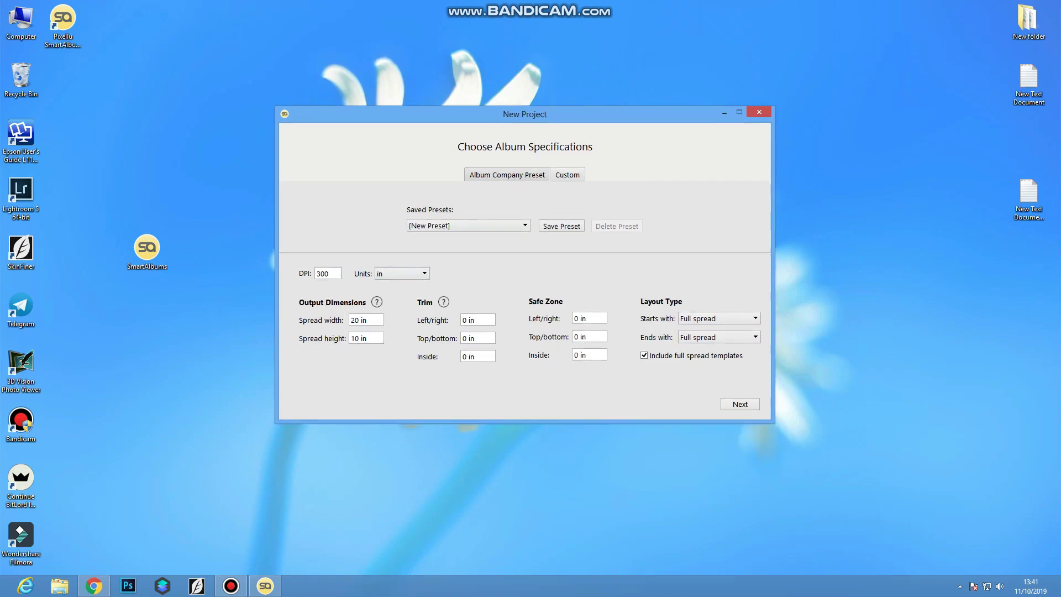
{"action": "left_click_drag", "start_coordinate": [332, 274], "coordinate": [317, 274]}
{"action": "left_click", "coordinate": [403, 274]}
{"action": "left_click", "coordinate": [403, 274]}
{"action": "key", "text": "Tab"}
{"action": "key", "text": "Tab"}
{"action": "type", "text": "24"}
{"action": "key", "text": "Tab"}
{"action": "type", "text": "15"}
Try to save the custom specifications as a preset under the names 24x15 and 12x15, and cancel the naming.
{"action": "left_click", "coordinate": [561, 226]}
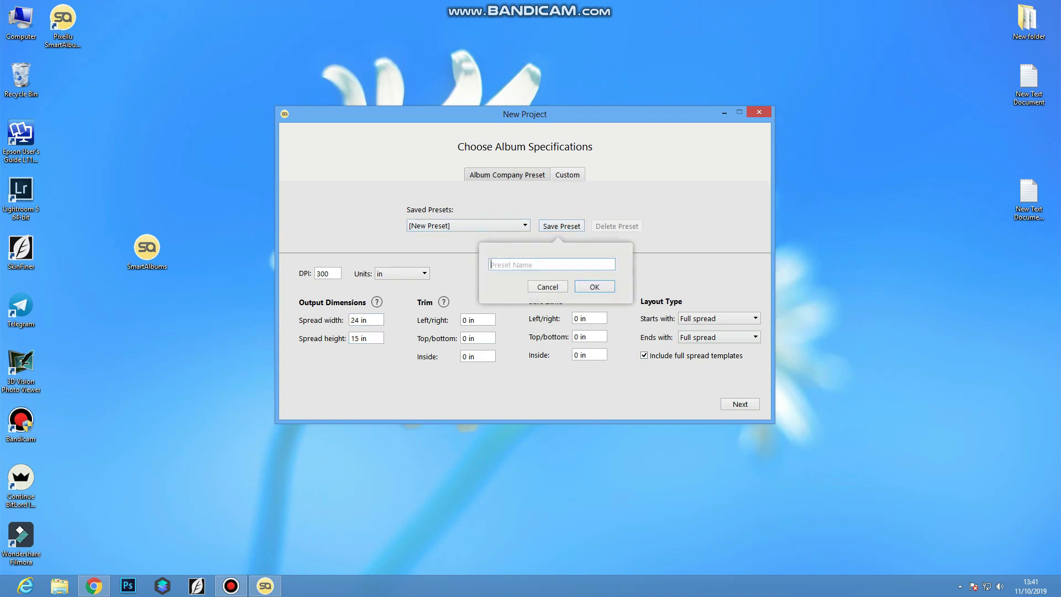
{"action": "type", "text": "12x15"}
{"action": "key", "text": "shift+Home"}
{"action": "type", "text": "24"}
{"action": "key", "text": "Return"}
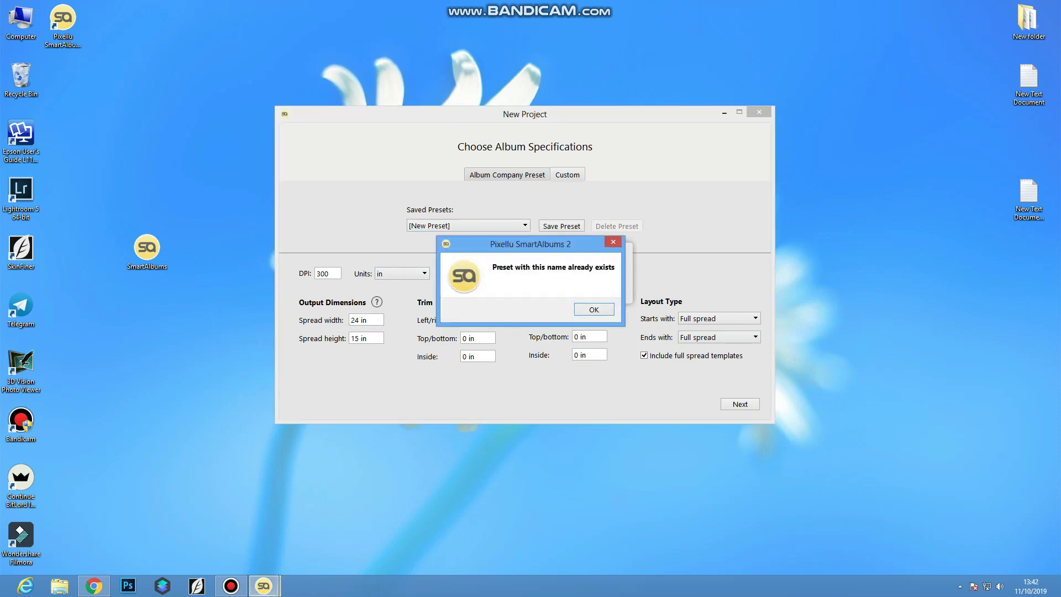
{"action": "key", "text": "Return"}
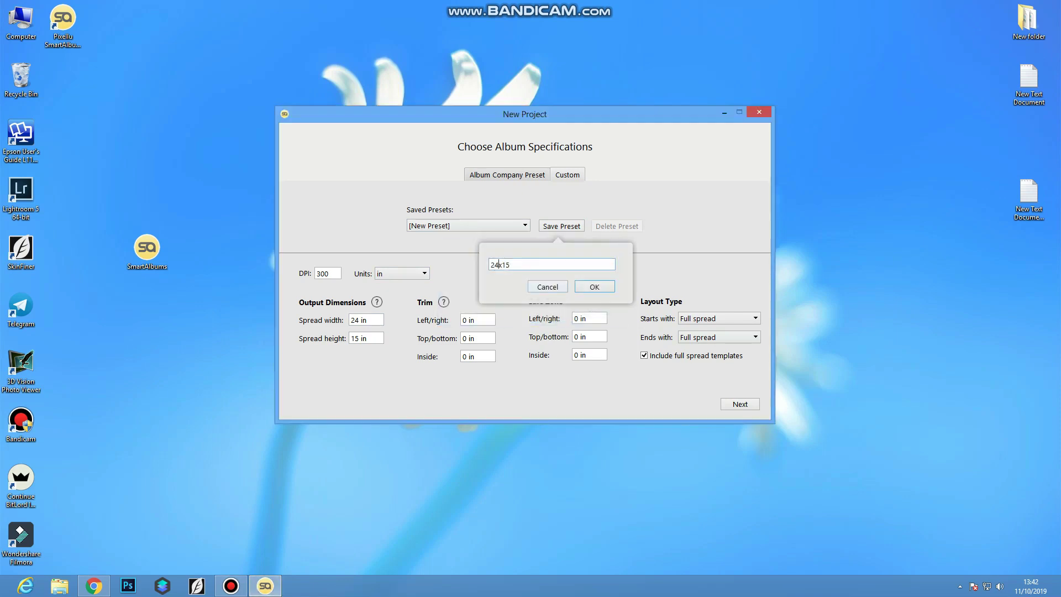
{"action": "key", "text": "BackSpace"}
{"action": "key", "text": "BackSpace"}
{"action": "type", "text": "12"}
{"action": "key", "text": "Return"}
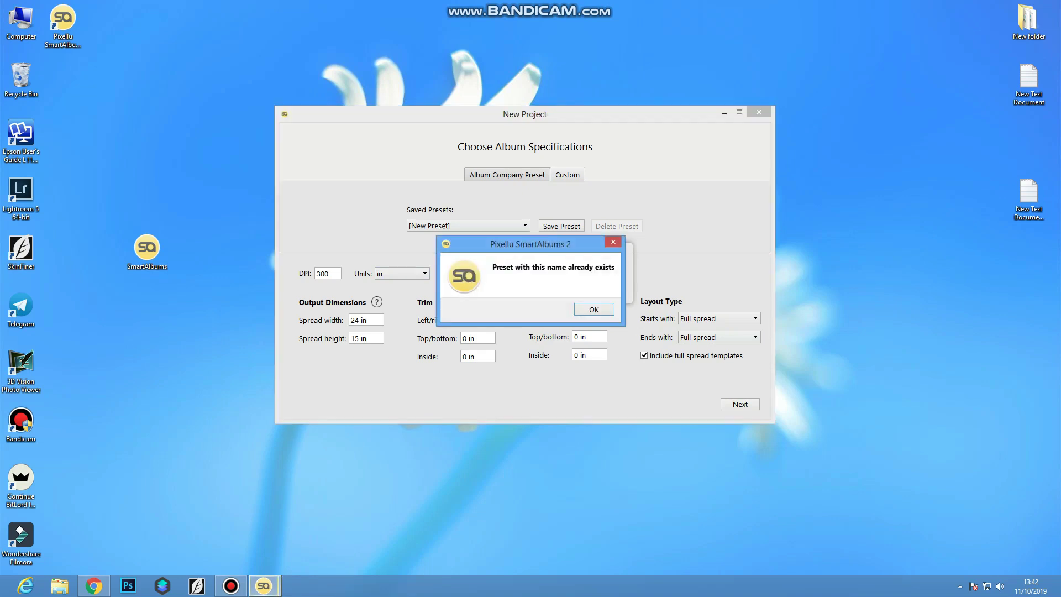
{"action": "key", "text": "Return"}
{"action": "left_click", "coordinate": [548, 287]}
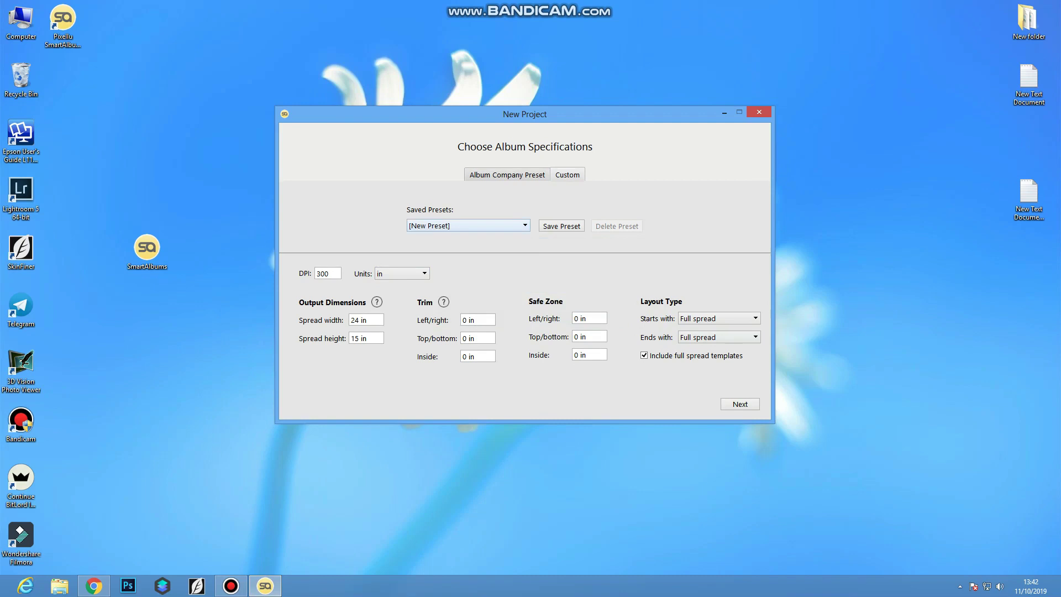
Look through the saved custom presets and leave the preset selection on [New Preset].
{"action": "left_click", "coordinate": [468, 226]}
{"action": "key", "text": "Down"}
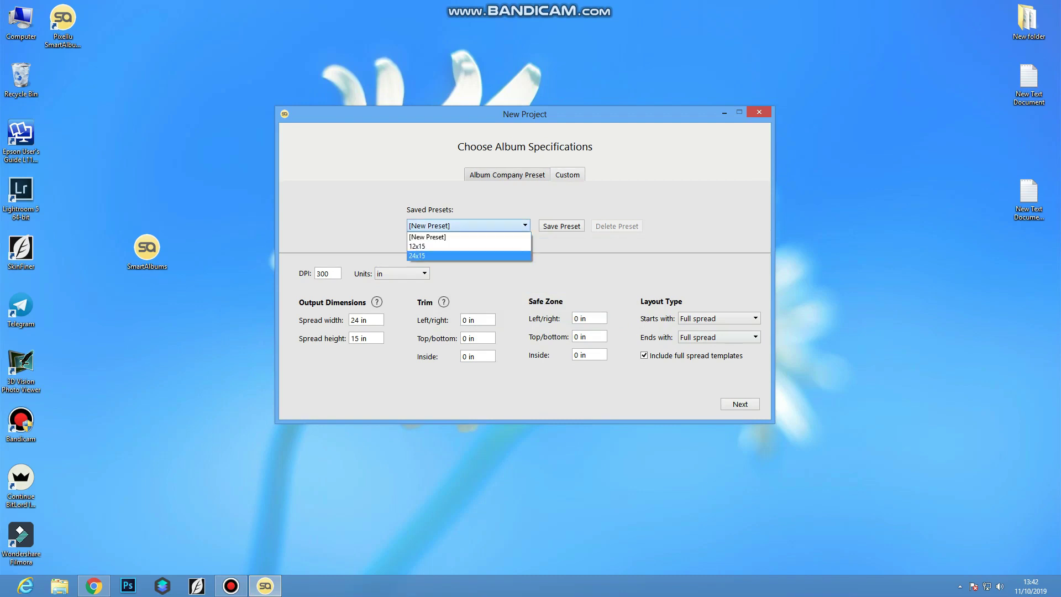
{"action": "key", "text": "Up"}
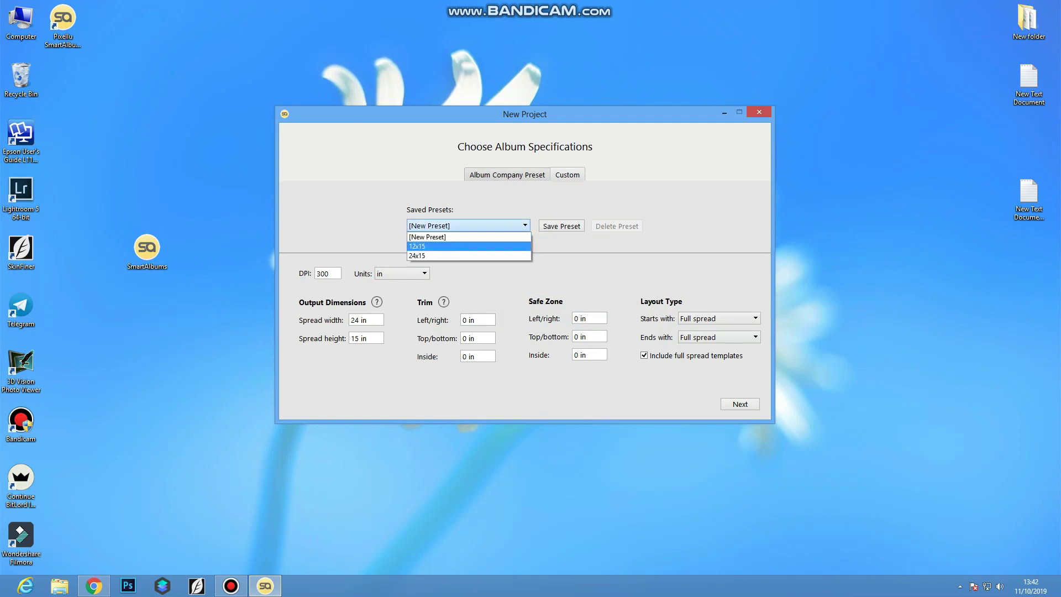
{"action": "key", "text": "Down"}
{"action": "key", "text": "Up"}
{"action": "key", "text": "Down"}
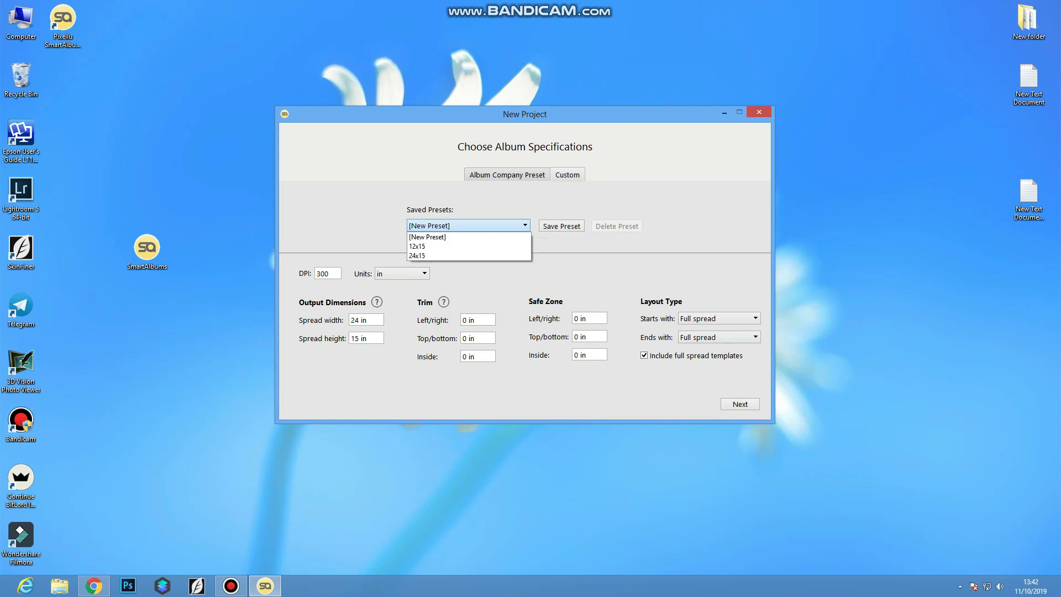
{"action": "key", "text": "Escape"}
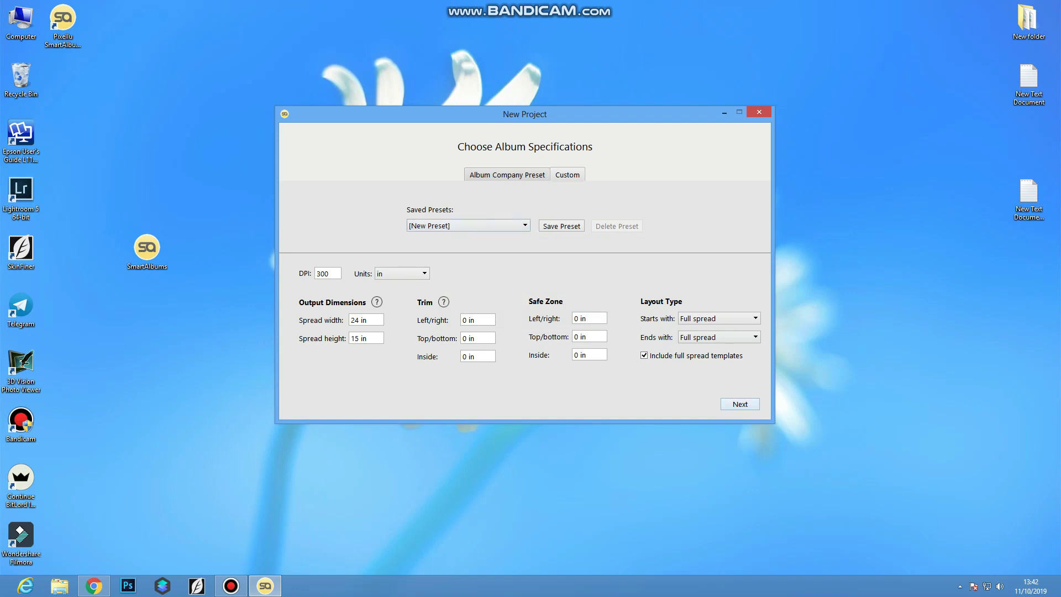
Continue to the template and appearance settings and compare the template library filters, keeping All templates.
{"action": "left_click", "coordinate": [740, 404]}
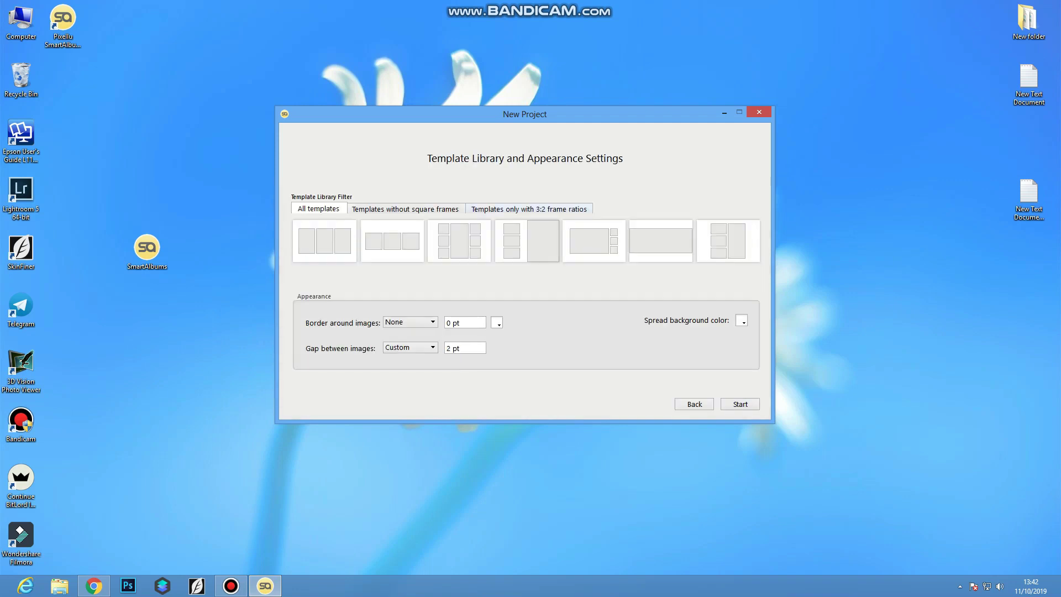
{"action": "left_click", "coordinate": [407, 209]}
{"action": "left_click", "coordinate": [529, 209]}
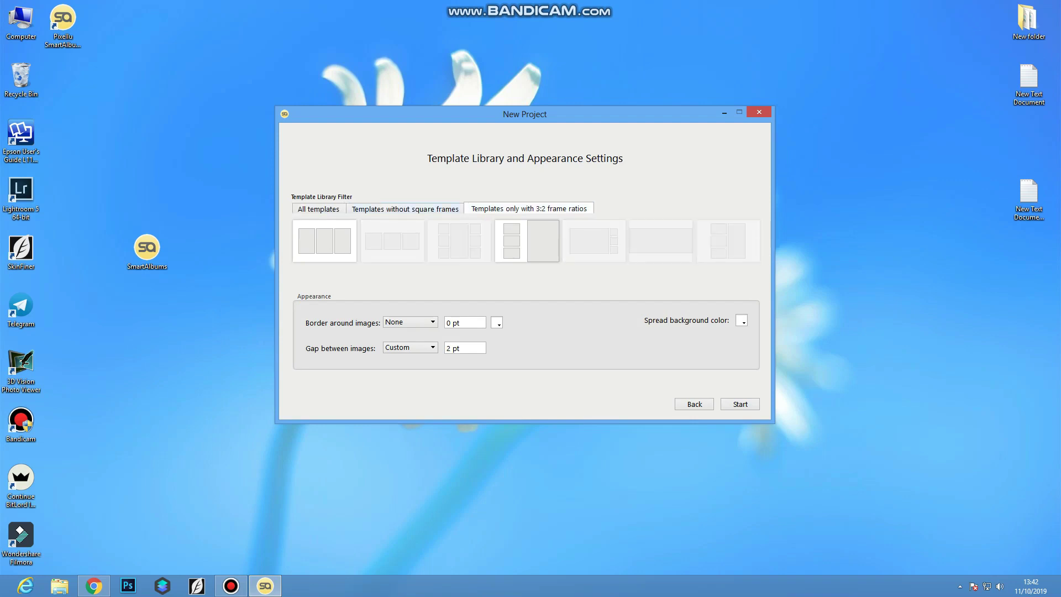
{"action": "key", "text": "Left"}
{"action": "key", "text": "Left"}
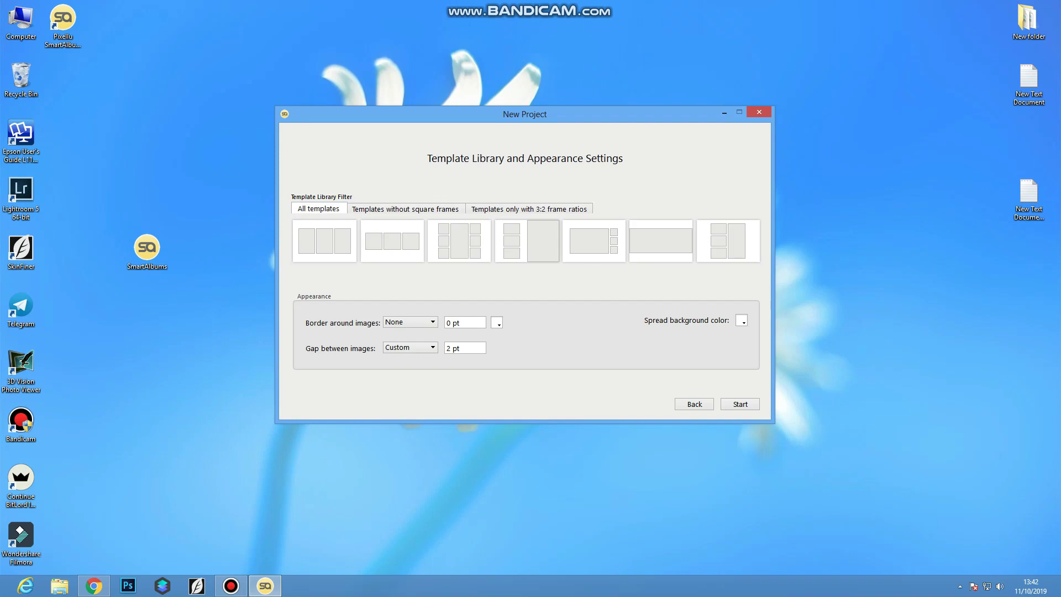
Keep the Custom gap between images and confirm white (#ffffff) as the spread background color.
{"action": "key", "text": "alt+Down"}
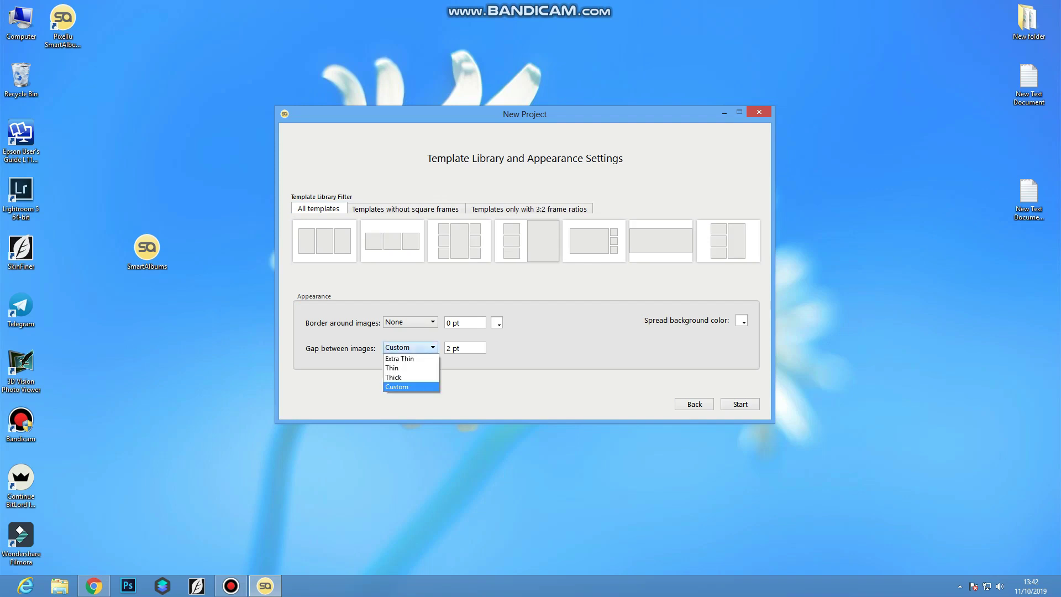
{"action": "key", "text": "Tab"}
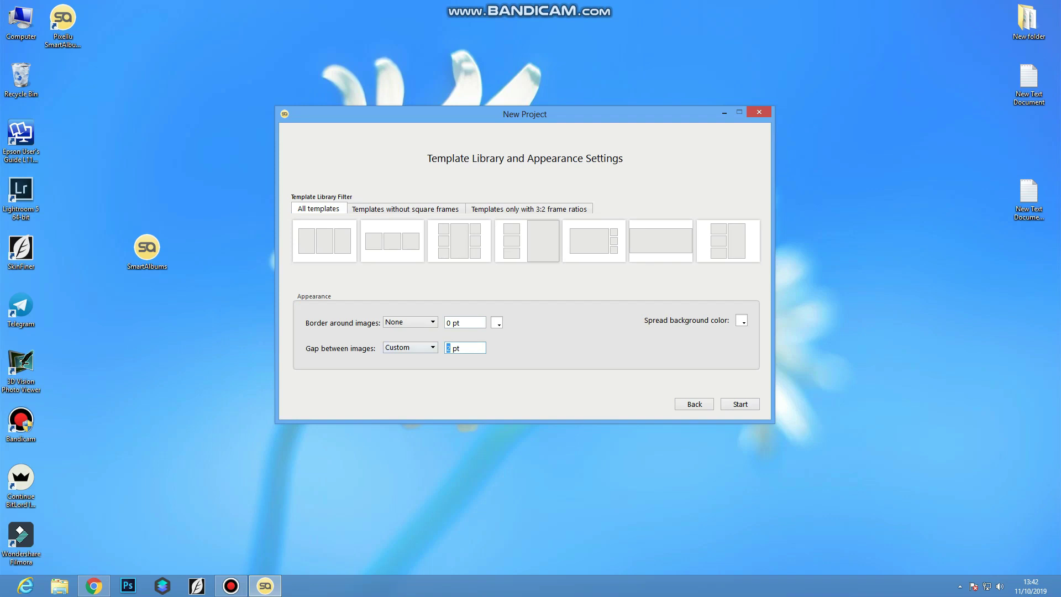
{"action": "left_click", "coordinate": [742, 321]}
{"action": "left_click_drag", "start_coordinate": [553, 165], "coordinate": [778, 106]}
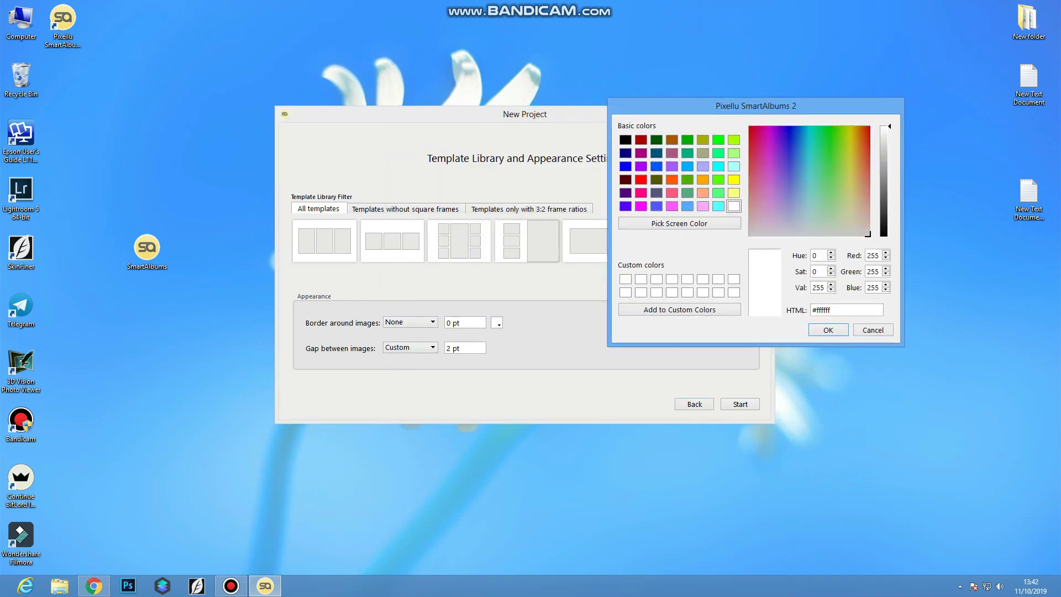
{"action": "left_click", "coordinate": [626, 280]}
{"action": "left_click", "coordinate": [829, 330]}
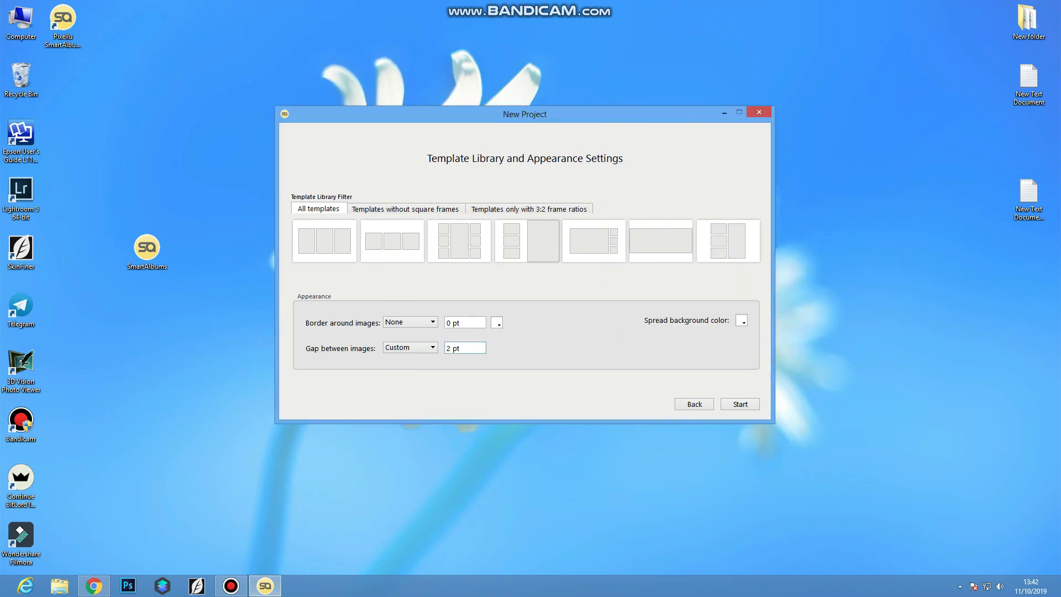
{"action": "left_click", "coordinate": [742, 320]}
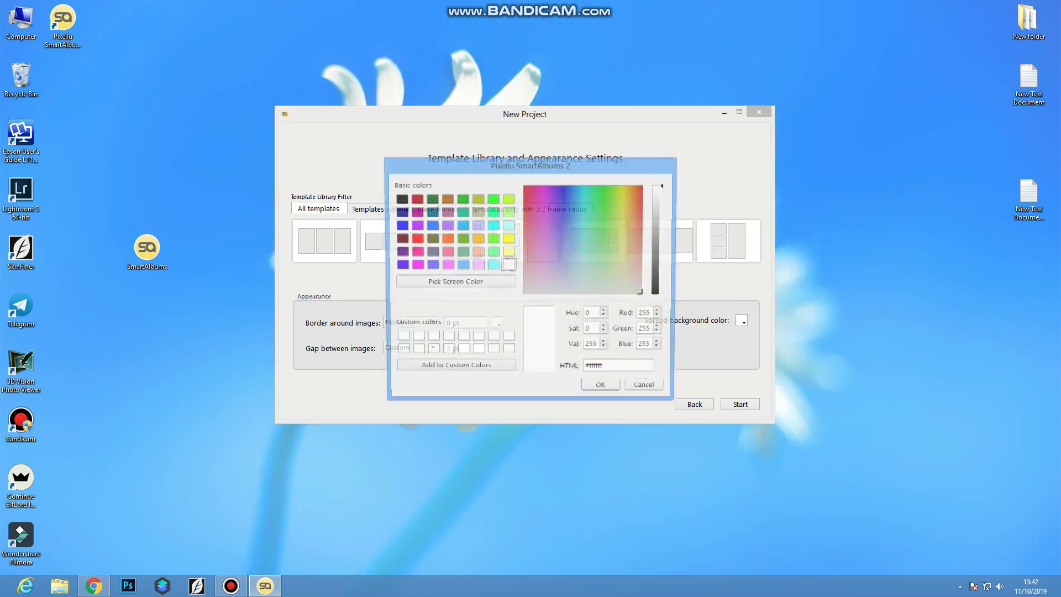
{"action": "key", "text": "Return"}
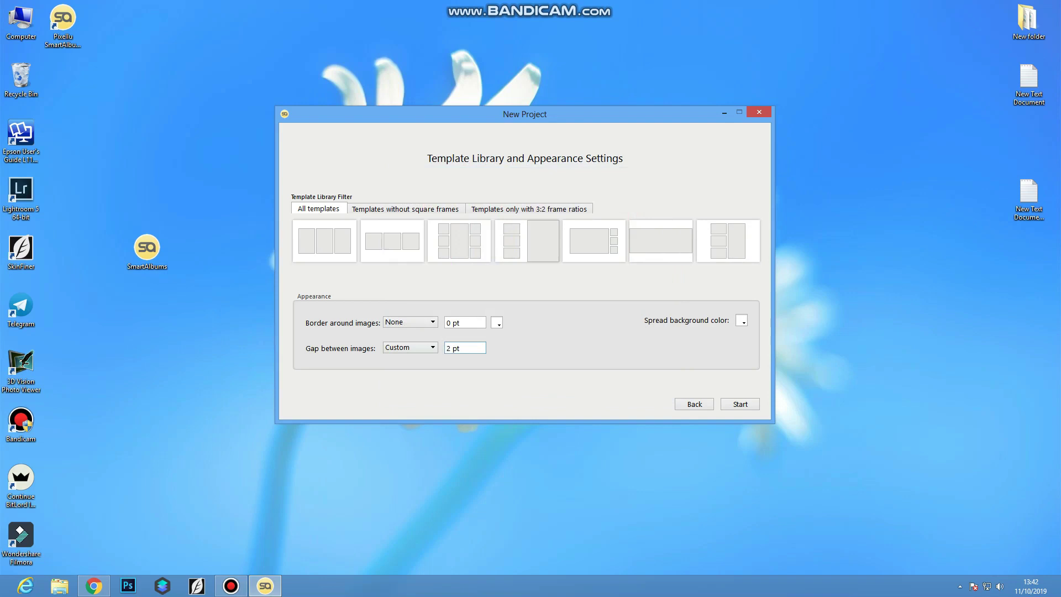
Start the album project and save it as test in the Documents library.
{"action": "key", "text": "Return"}
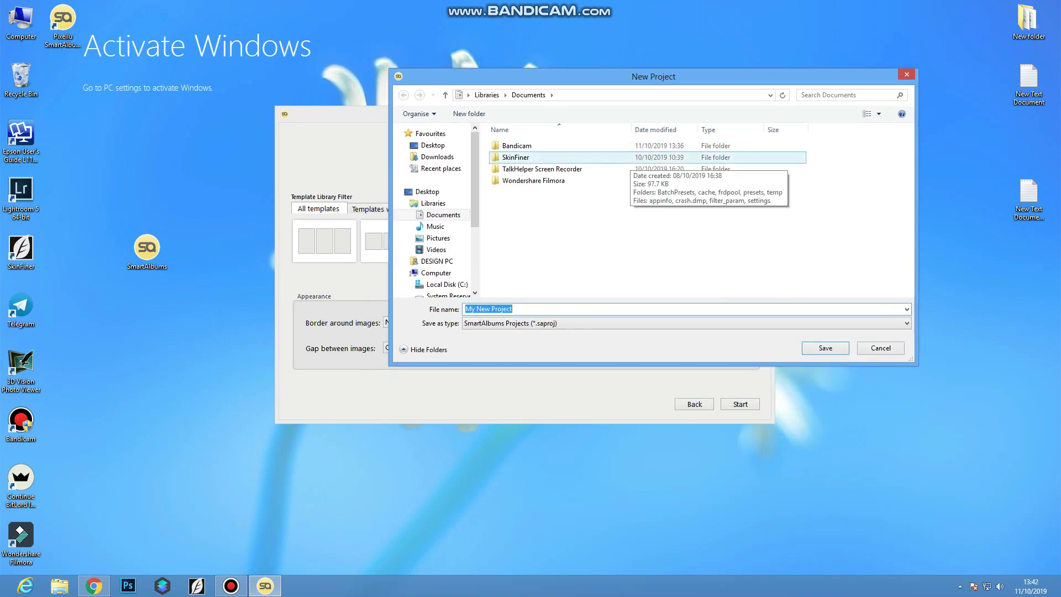
{"action": "type", "text": "test"}
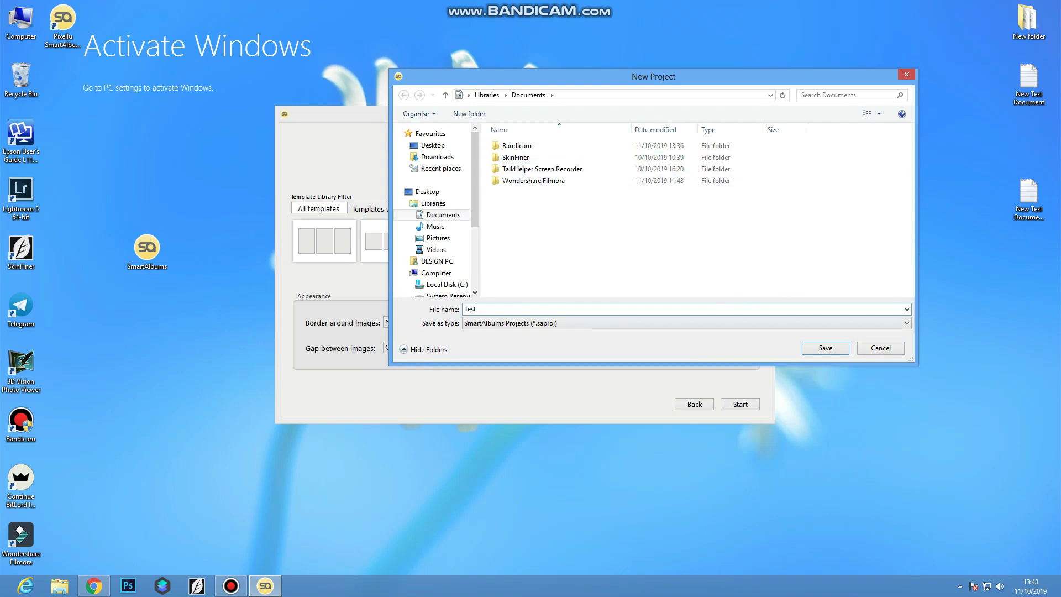
{"action": "key", "text": "Return"}
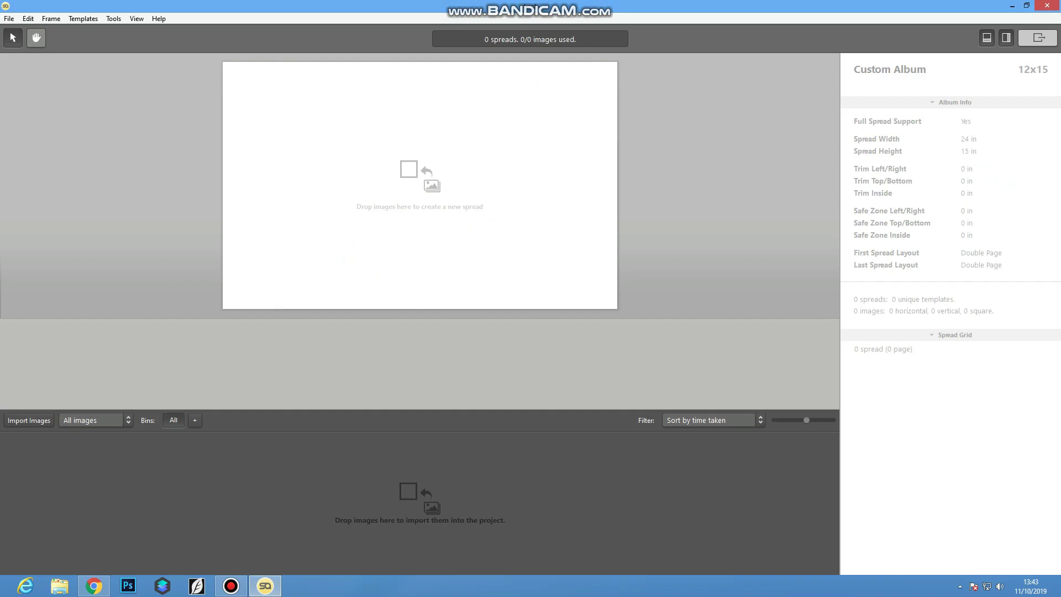
{"action": "key", "text": "alt"}
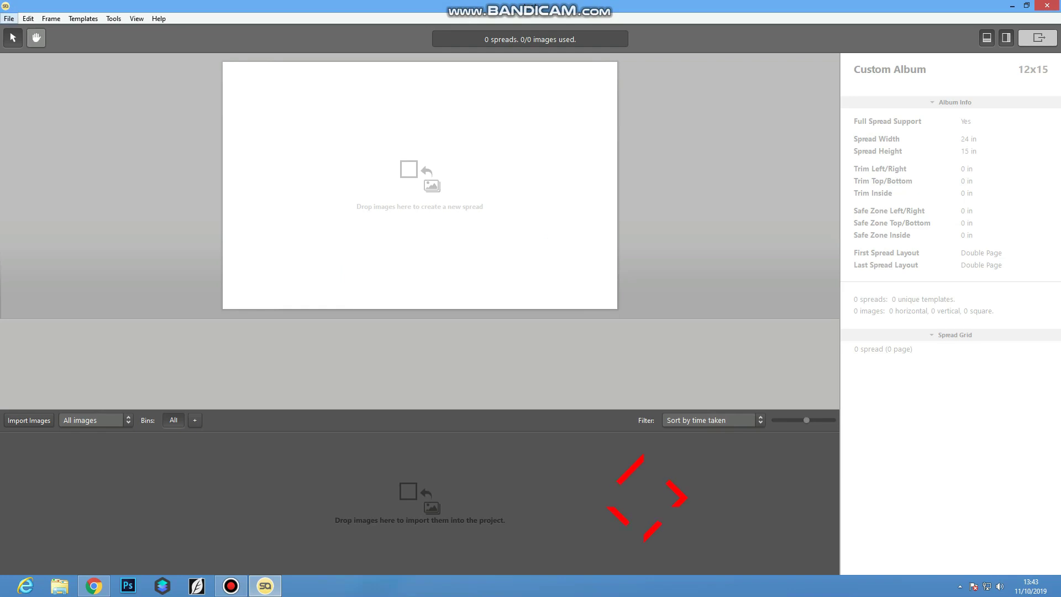
{"action": "key", "text": "Escape"}
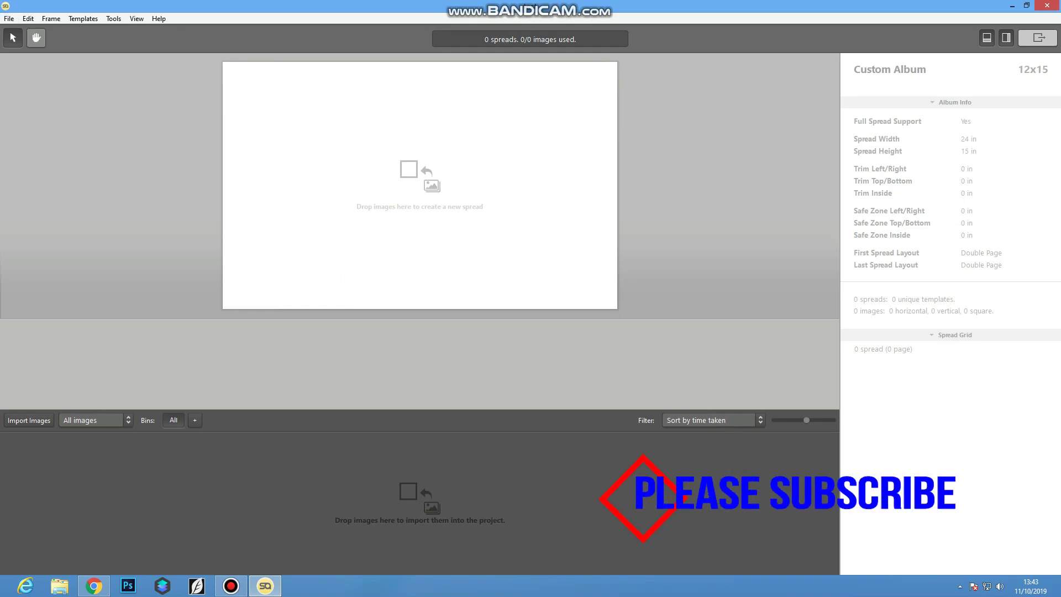